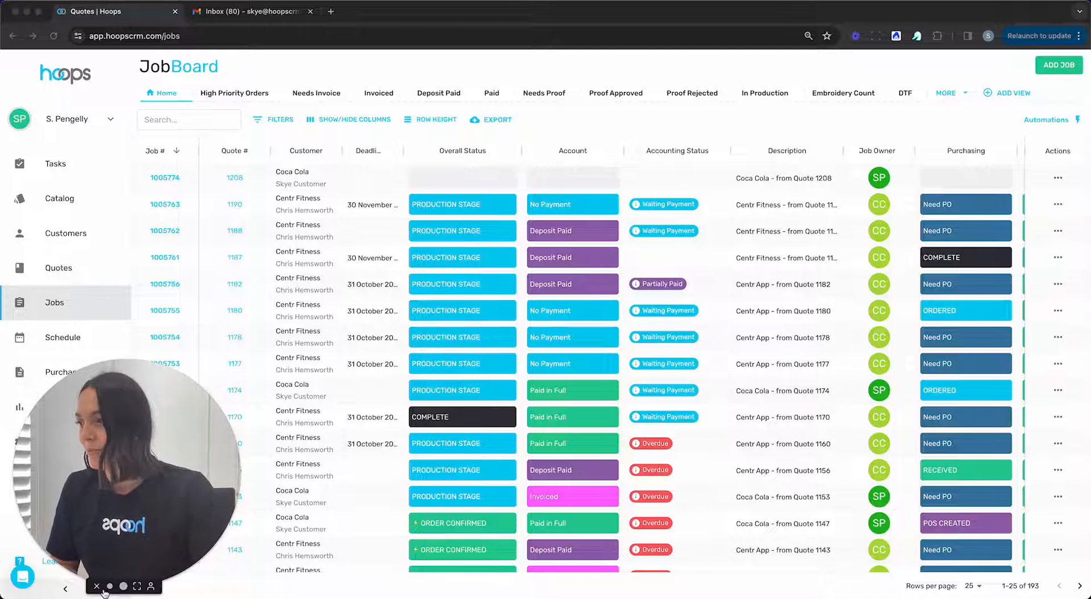
Look across the job board's columns, from quote and customer details through the account, purchasing, artwork, production and shipping statuses.
{"action": "left_click", "coordinate": [97, 584]}
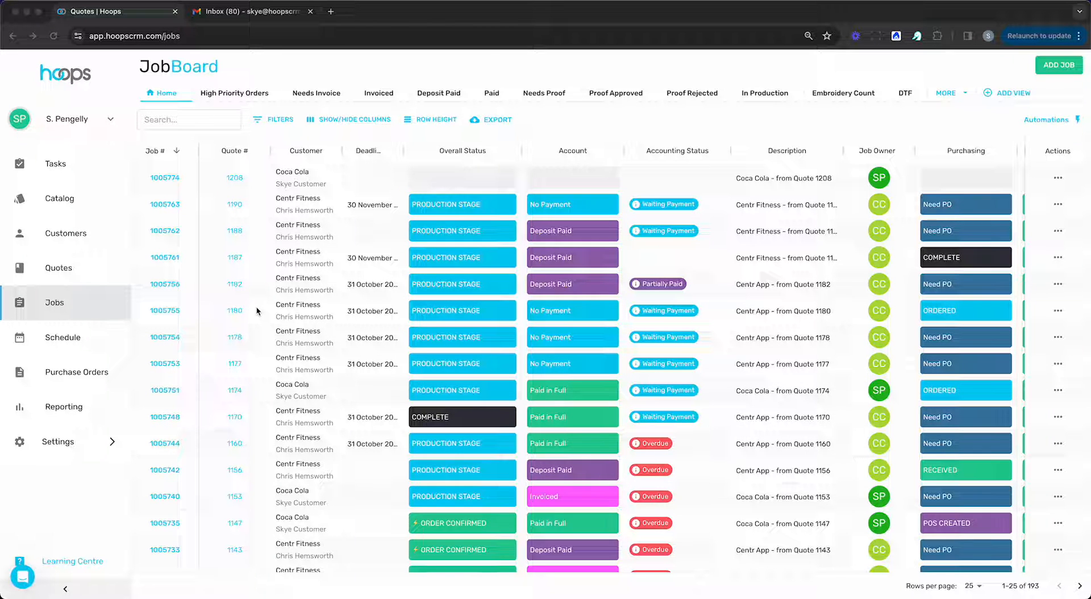
{"action": "scroll", "coordinate": [242, 296], "scroll_direction": "right", "scroll_amount": 3}
{"action": "scroll", "coordinate": [243, 296], "scroll_direction": "right", "scroll_amount": 5}
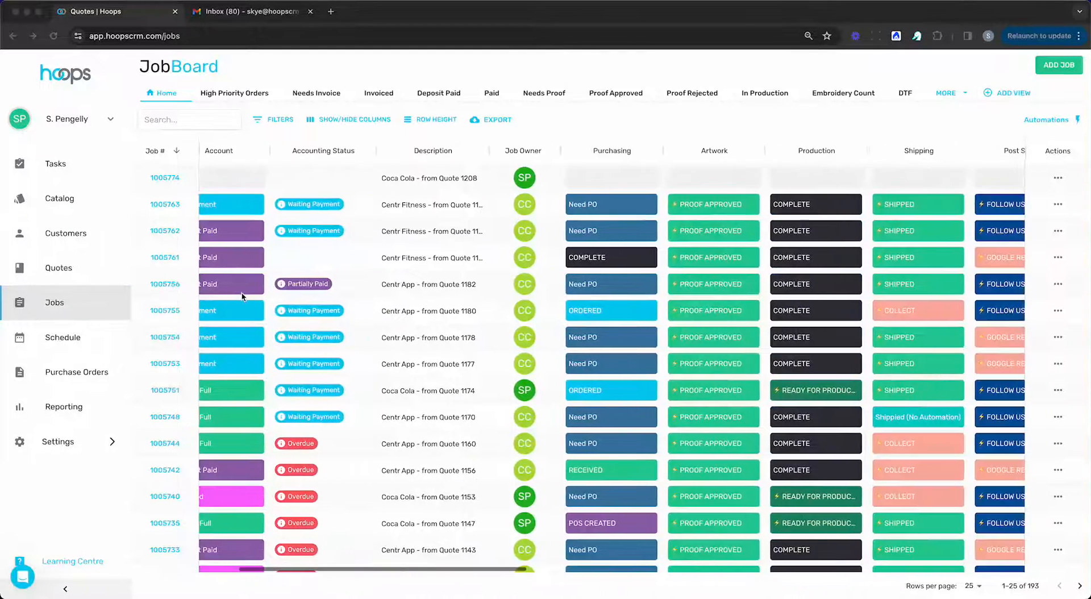
{"action": "scroll", "coordinate": [573, 340], "scroll_direction": "left", "scroll_amount": 2}
{"action": "scroll", "coordinate": [573, 340], "scroll_direction": "left", "scroll_amount": 6}
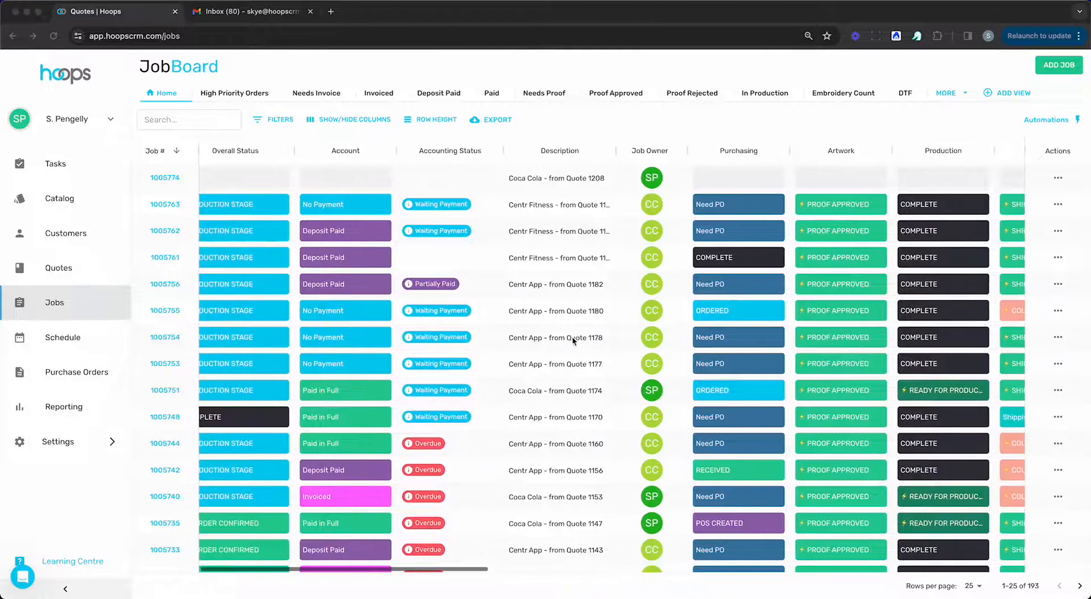
{"action": "scroll", "coordinate": [573, 340], "scroll_direction": "left", "scroll_amount": 1}
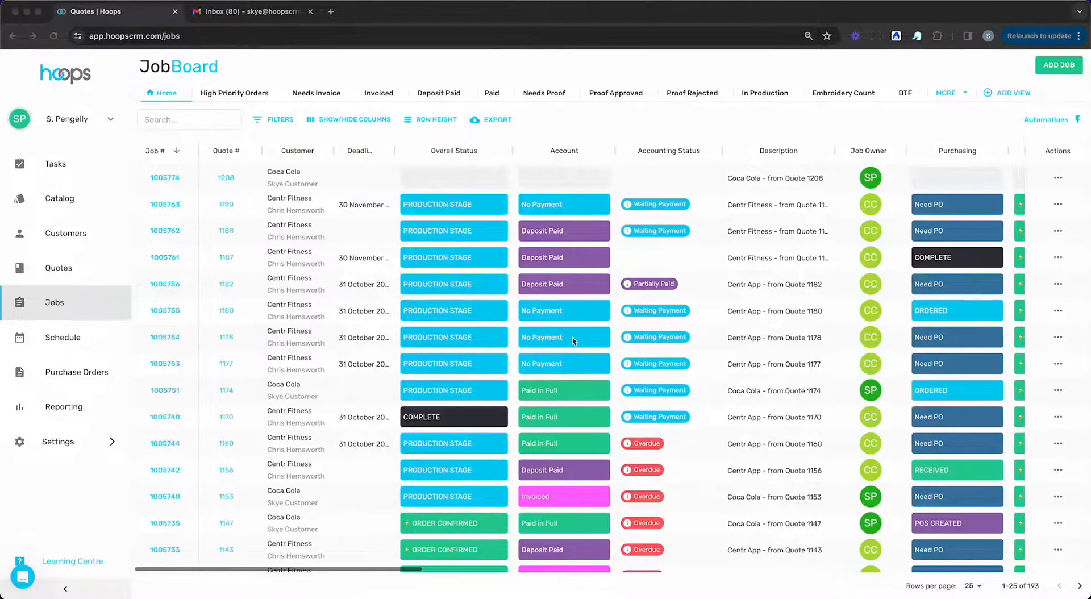
{"action": "scroll", "coordinate": [572, 340], "scroll_direction": "right", "scroll_amount": 5}
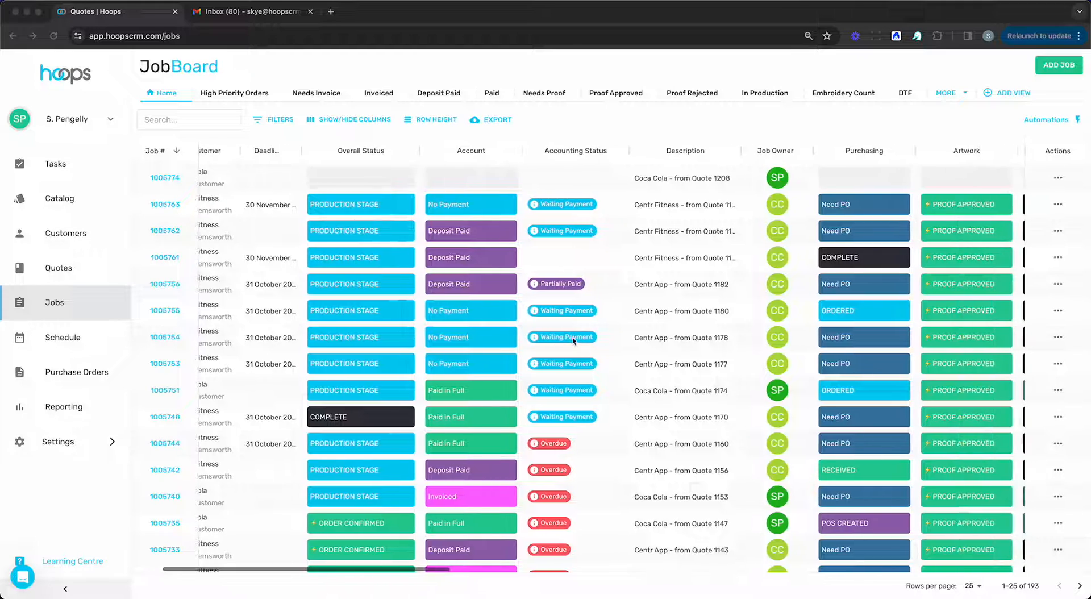
{"action": "scroll", "coordinate": [573, 340], "scroll_direction": "left", "scroll_amount": 2}
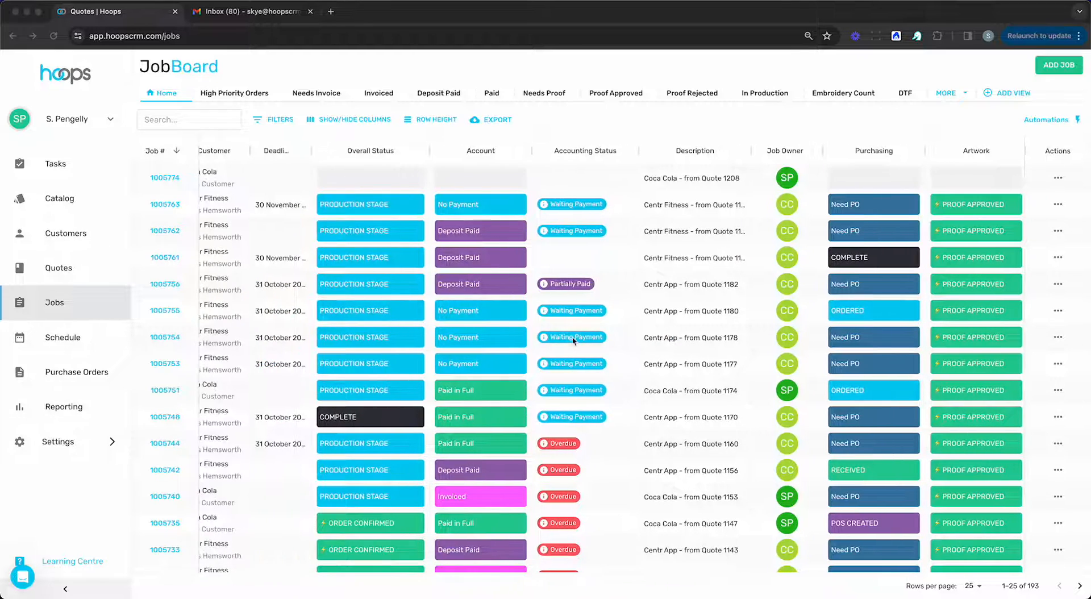
{"action": "scroll", "coordinate": [524, 340], "scroll_direction": "left", "scroll_amount": 3}
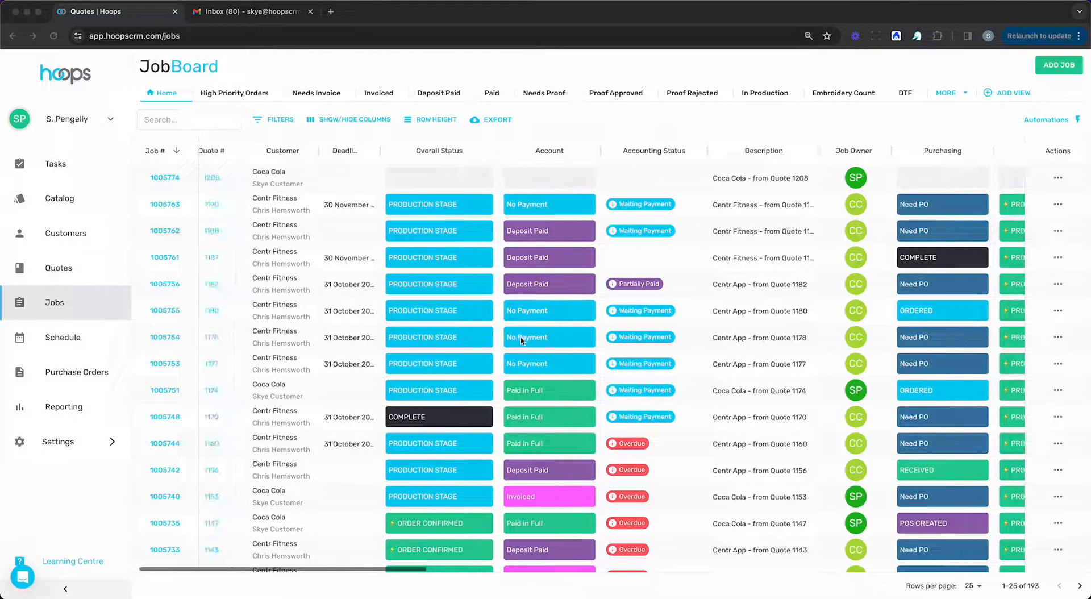
{"action": "scroll", "coordinate": [413, 327], "scroll_direction": "right", "scroll_amount": 2}
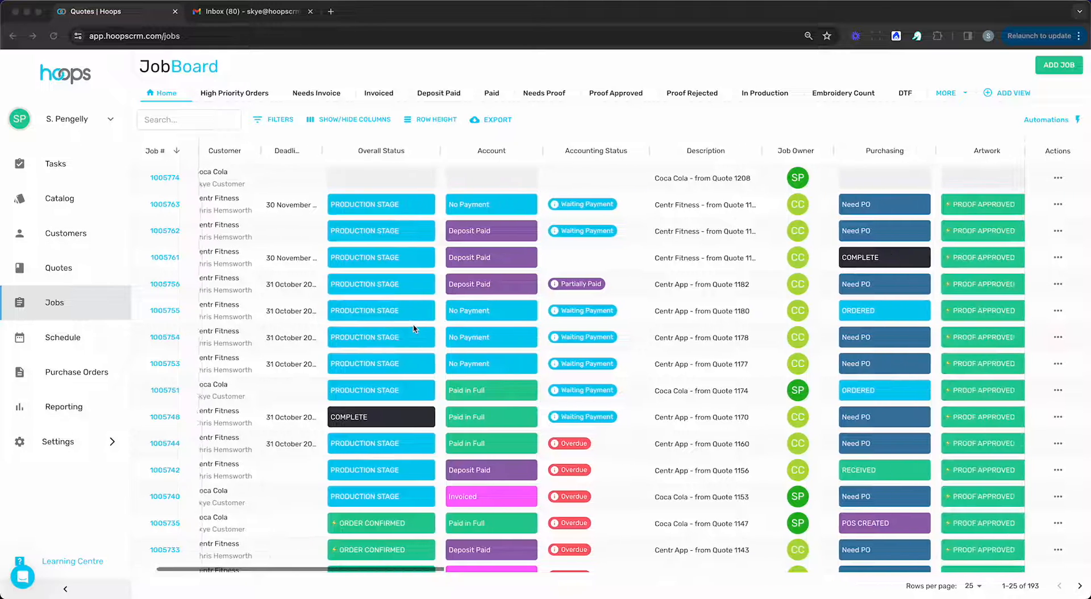
{"action": "scroll", "coordinate": [413, 327], "scroll_direction": "left", "scroll_amount": 2}
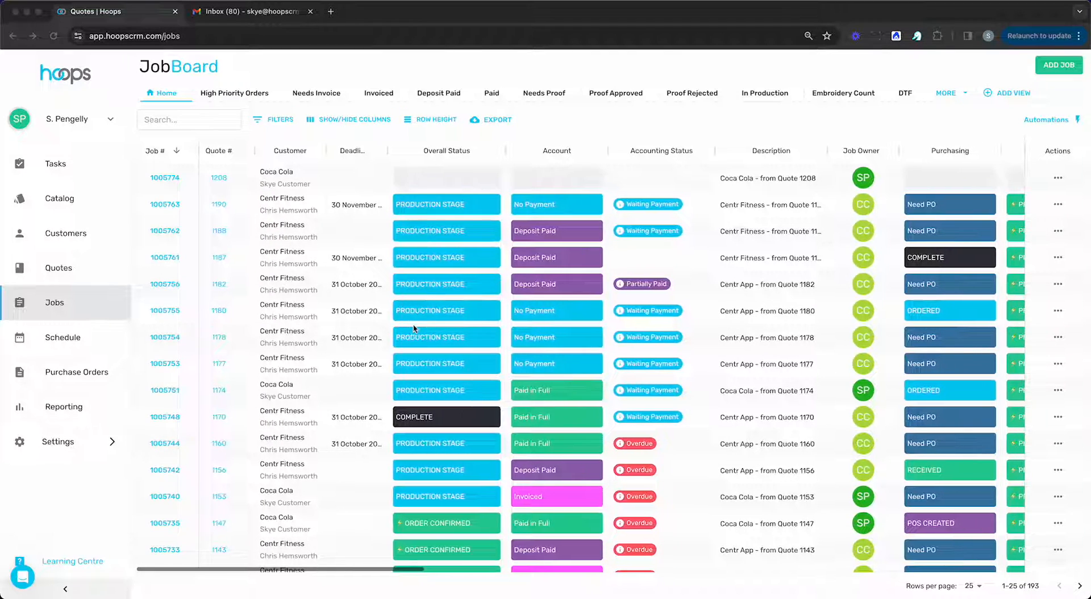
Display the column types available for insertion, and move the Accounting Status column ahead of Account and back again.
{"action": "left_click", "coordinate": [505, 137]}
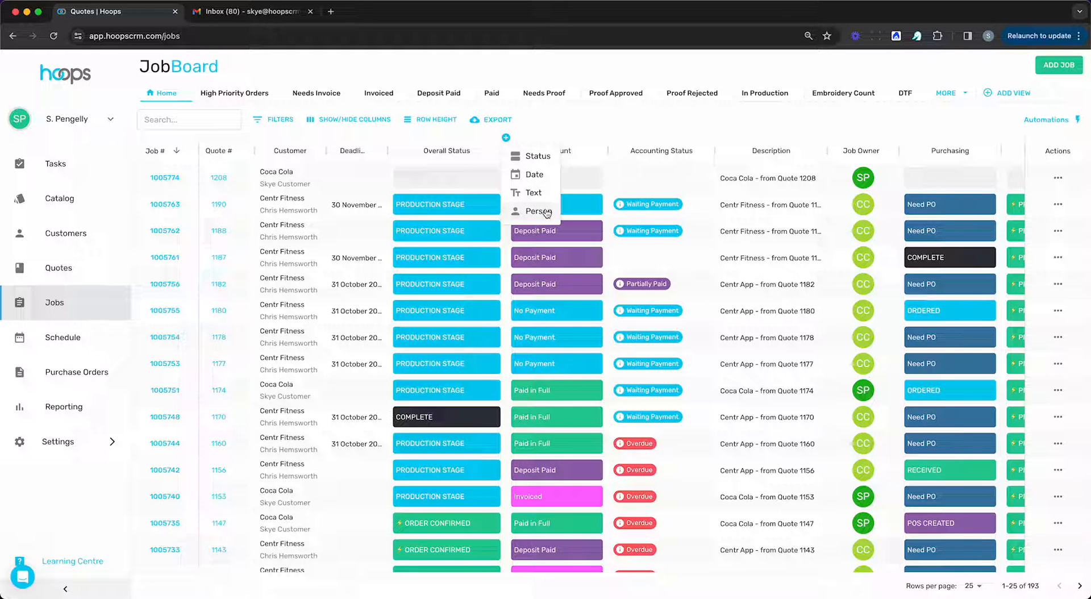
{"action": "left_click", "coordinate": [611, 137]}
{"action": "left_click_drag", "start_coordinate": [625, 140], "coordinate": [529, 151]}
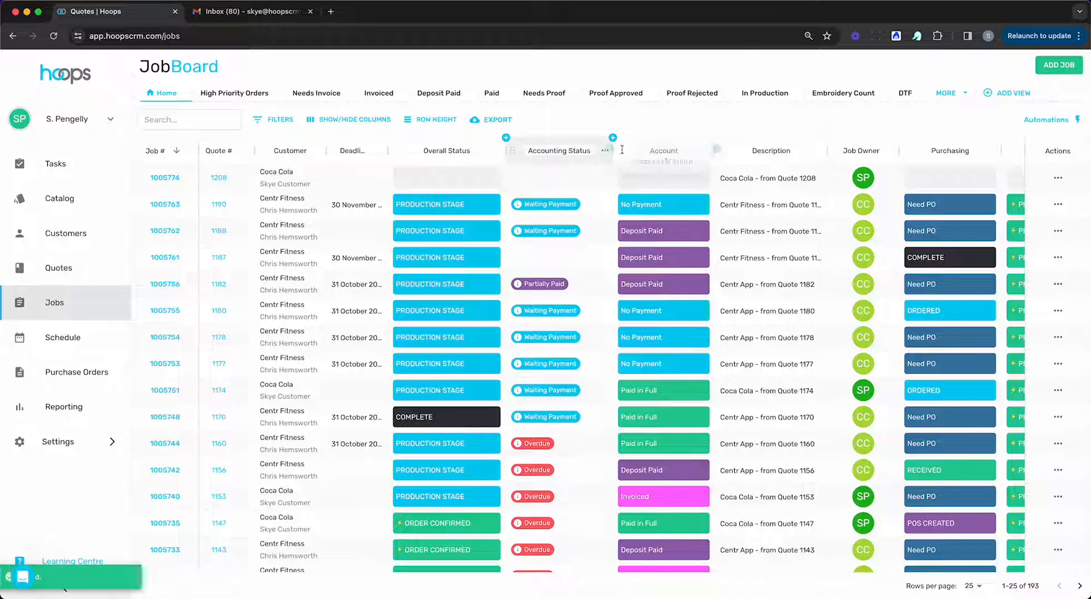
{"action": "left_click_drag", "start_coordinate": [602, 152], "coordinate": [659, 151]}
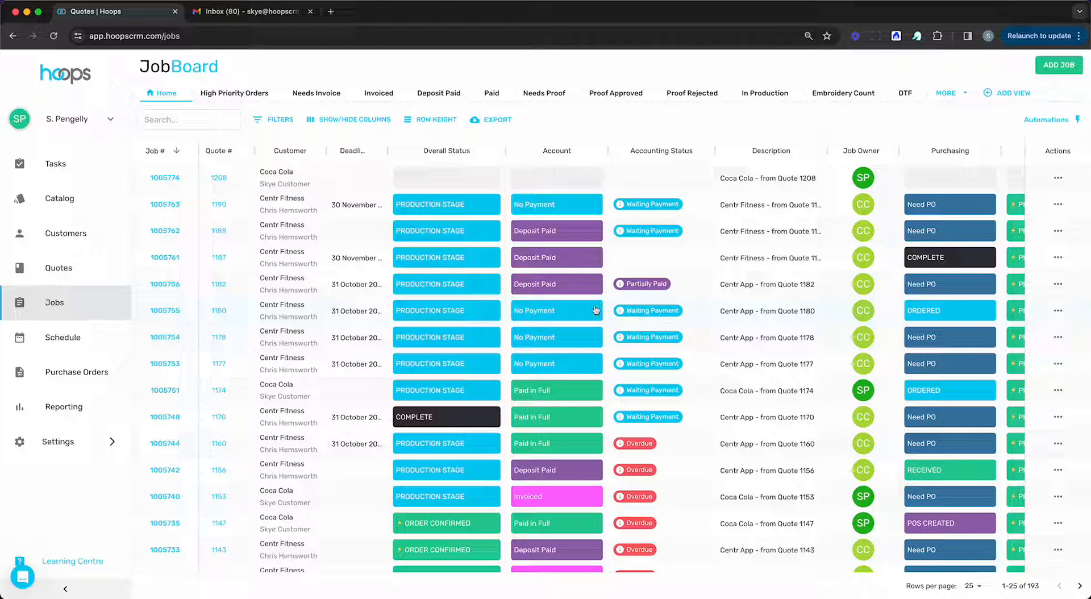
Check the filter options, review the Needs Proof, Invoiced, Needs Invoice and In Production views, and return to Home.
{"action": "left_click", "coordinate": [278, 120]}
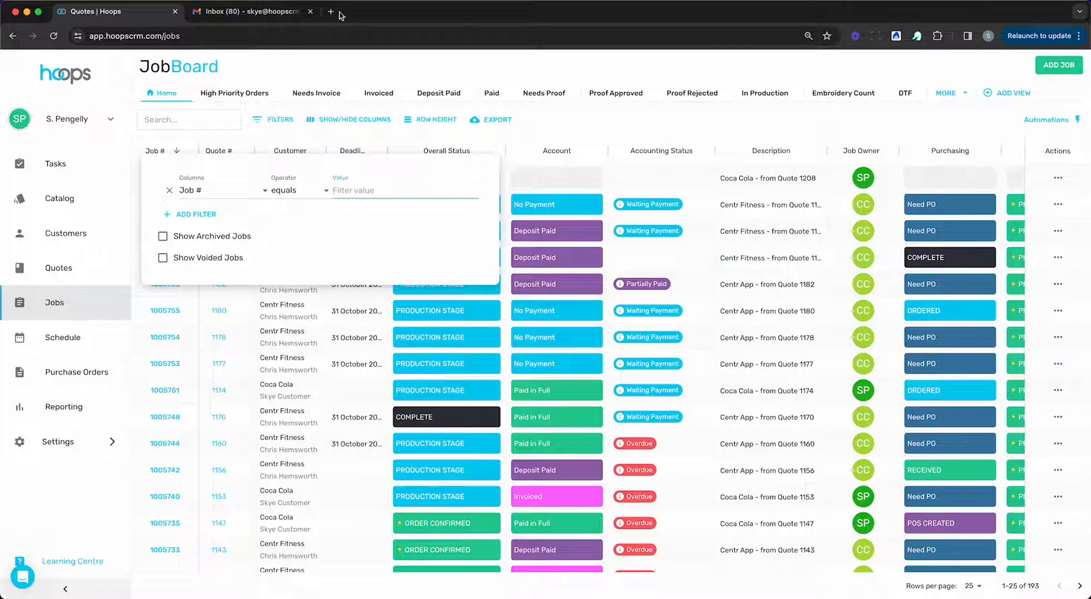
{"action": "left_click", "coordinate": [543, 133]}
{"action": "left_click", "coordinate": [549, 94]}
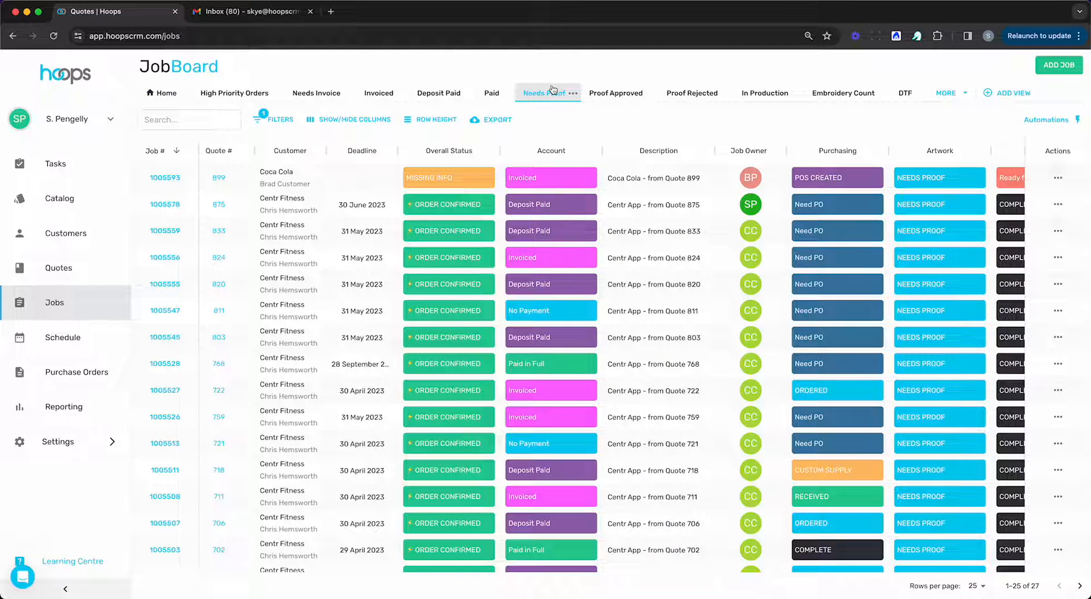
{"action": "scroll", "coordinate": [832, 447], "scroll_direction": "right", "scroll_amount": 3}
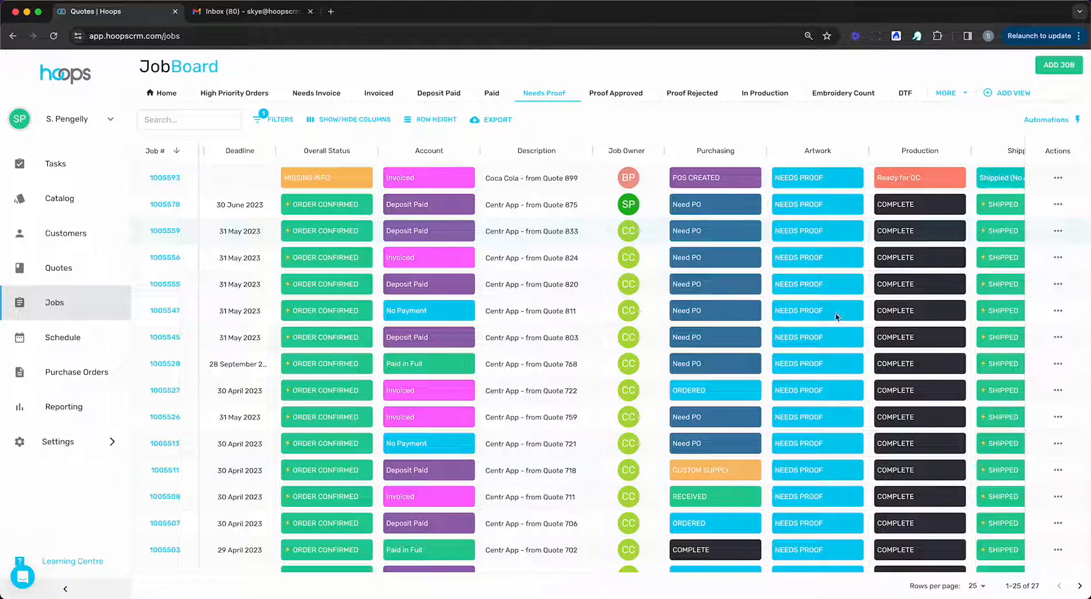
{"action": "left_click", "coordinate": [375, 92]}
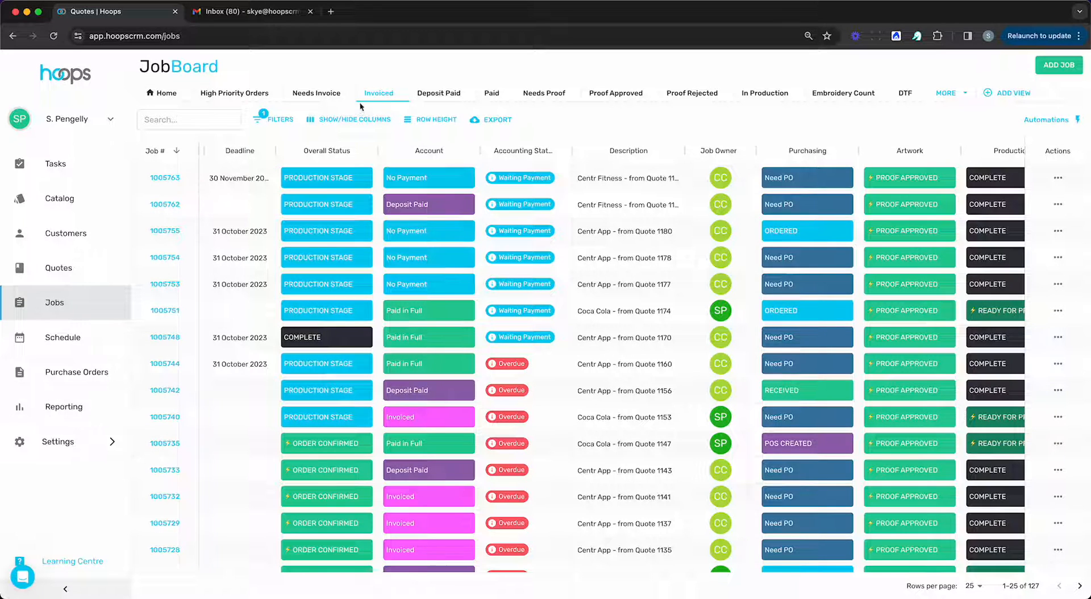
{"action": "left_click", "coordinate": [306, 94]}
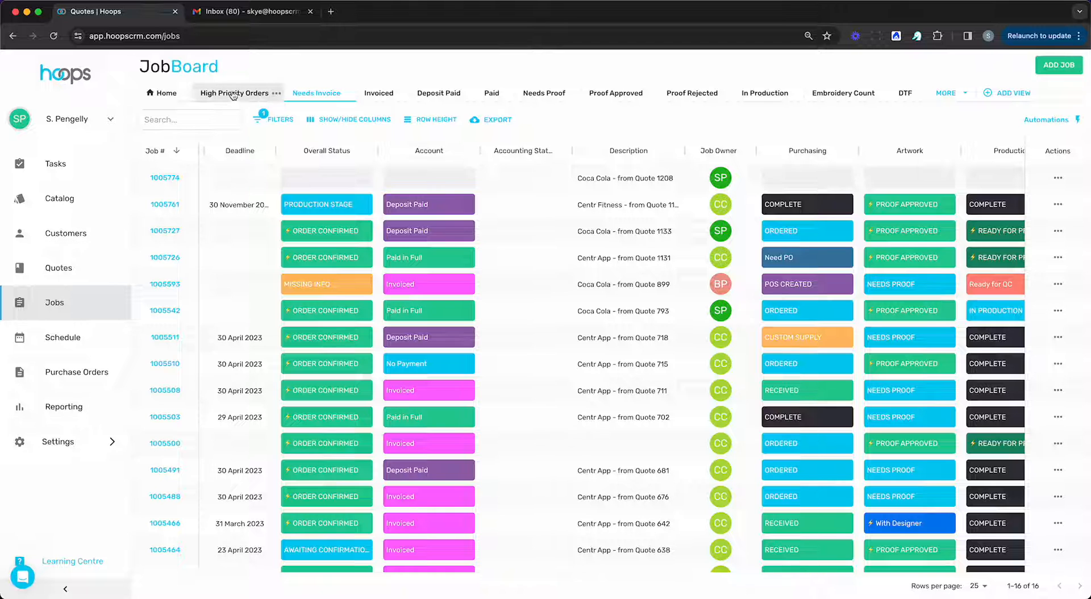
{"action": "left_click", "coordinate": [765, 94]}
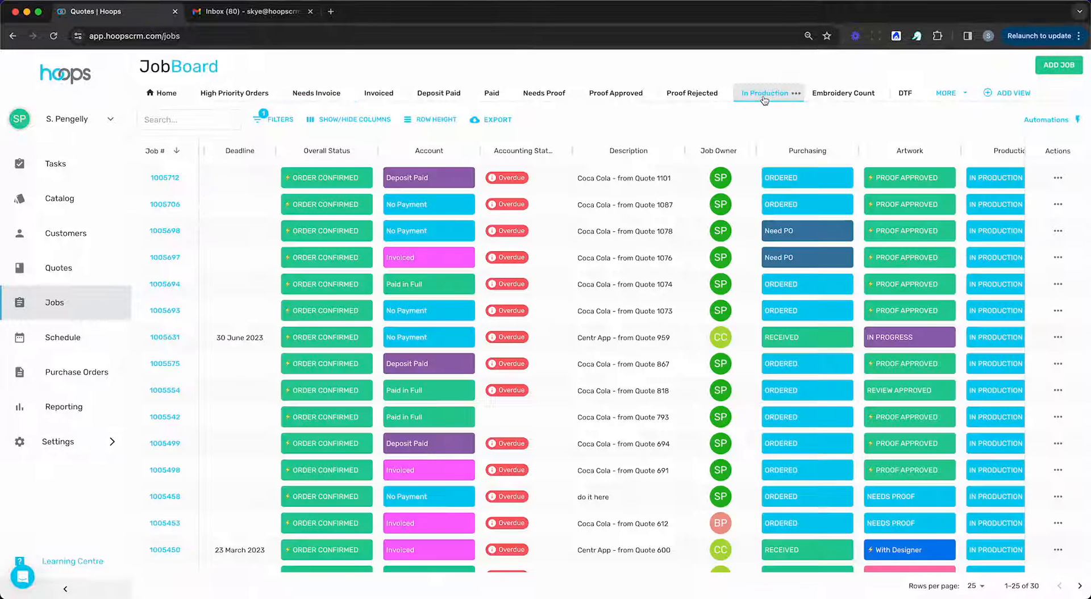
{"action": "left_click", "coordinate": [160, 98]}
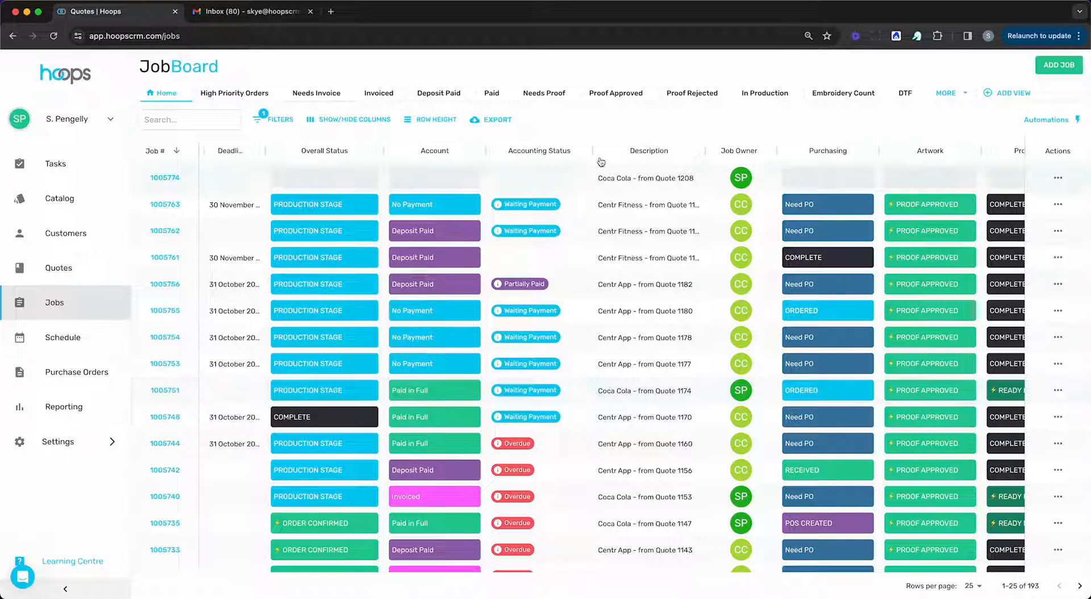
Set the Overall Status of the first-listed Coca Cola job to ORDER CONFIRMED.
{"action": "scroll", "coordinate": [491, 203], "scroll_direction": "left", "scroll_amount": 4}
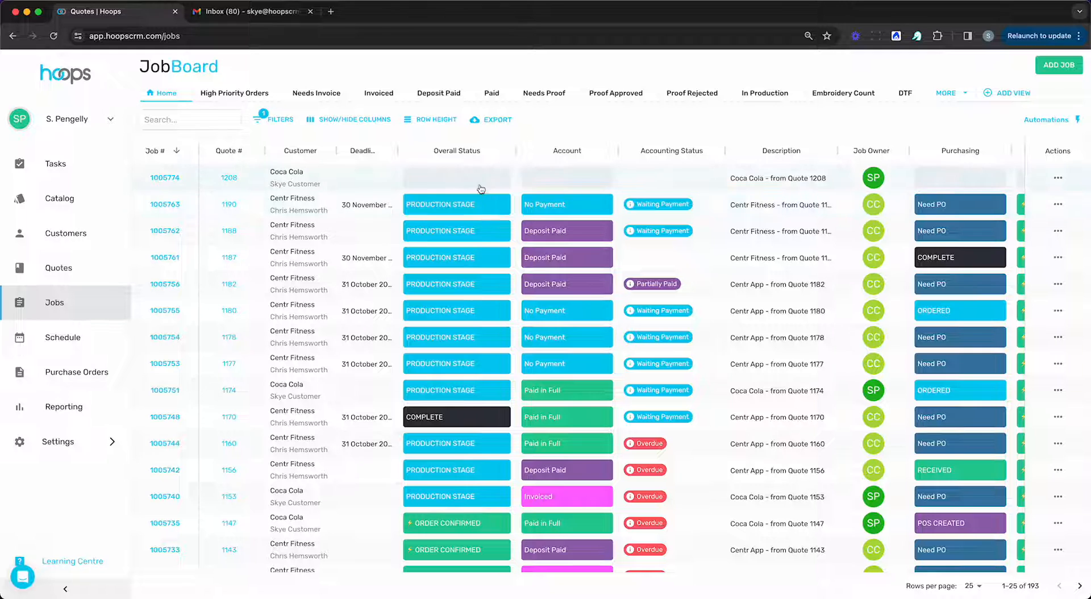
{"action": "left_click", "coordinate": [481, 203]}
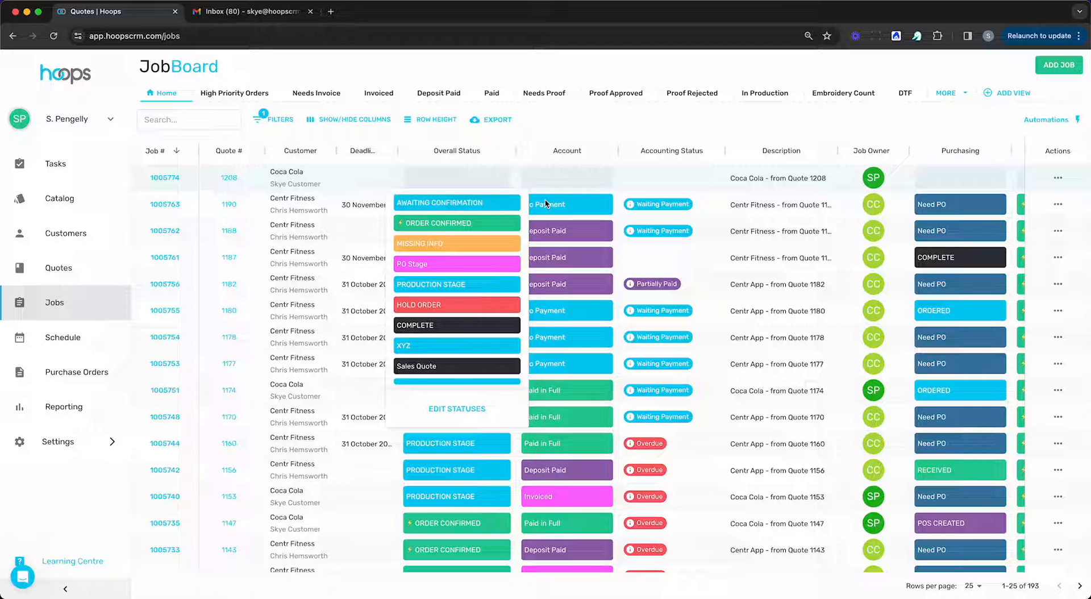
{"action": "left_click", "coordinate": [465, 226]}
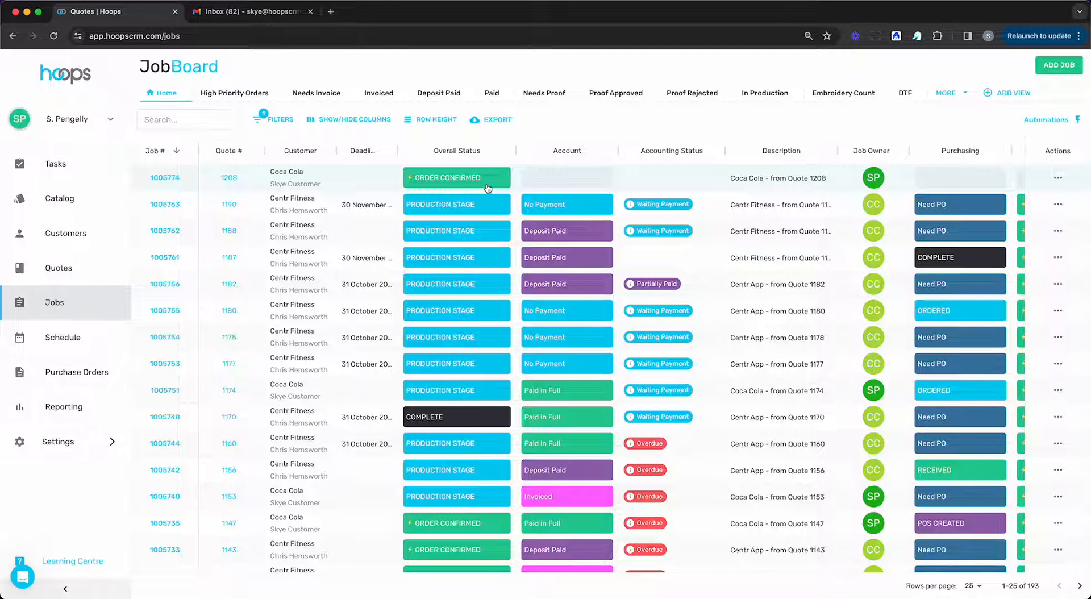
Switch to Gmail and read the Amazing Promo Co. proof request and job confirmation emails.
{"action": "left_click", "coordinate": [232, 14]}
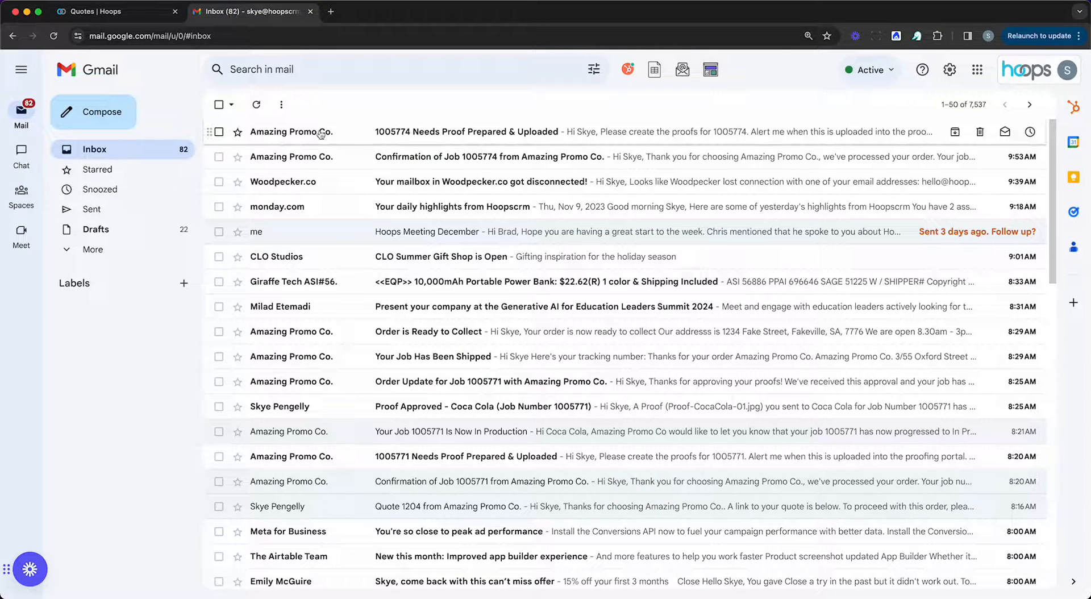
{"action": "left_click", "coordinate": [297, 136]}
{"action": "left_click", "coordinate": [97, 149]}
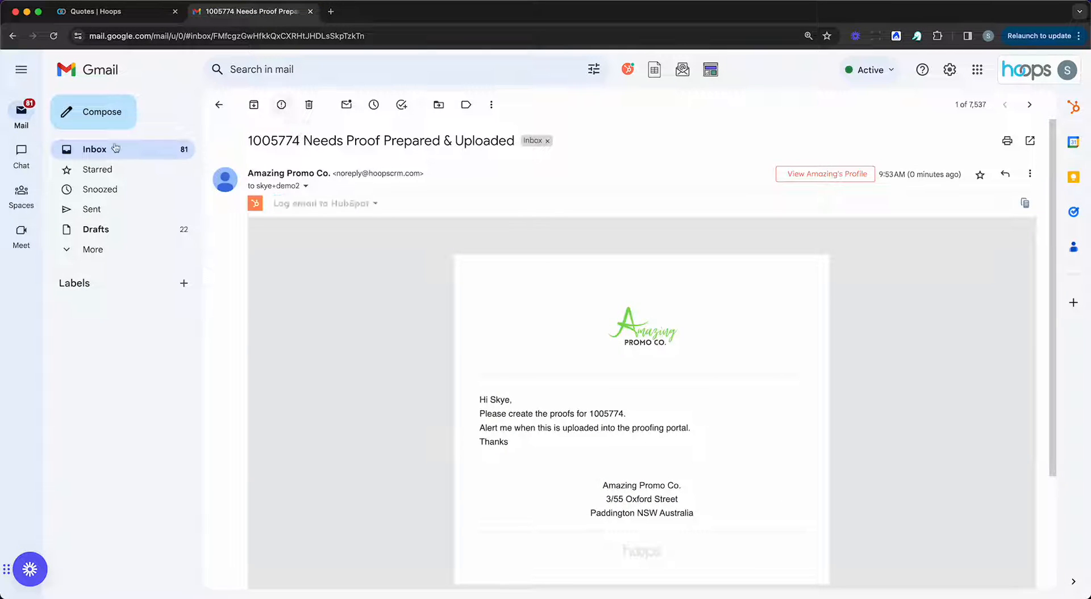
{"action": "left_click", "coordinate": [412, 159]}
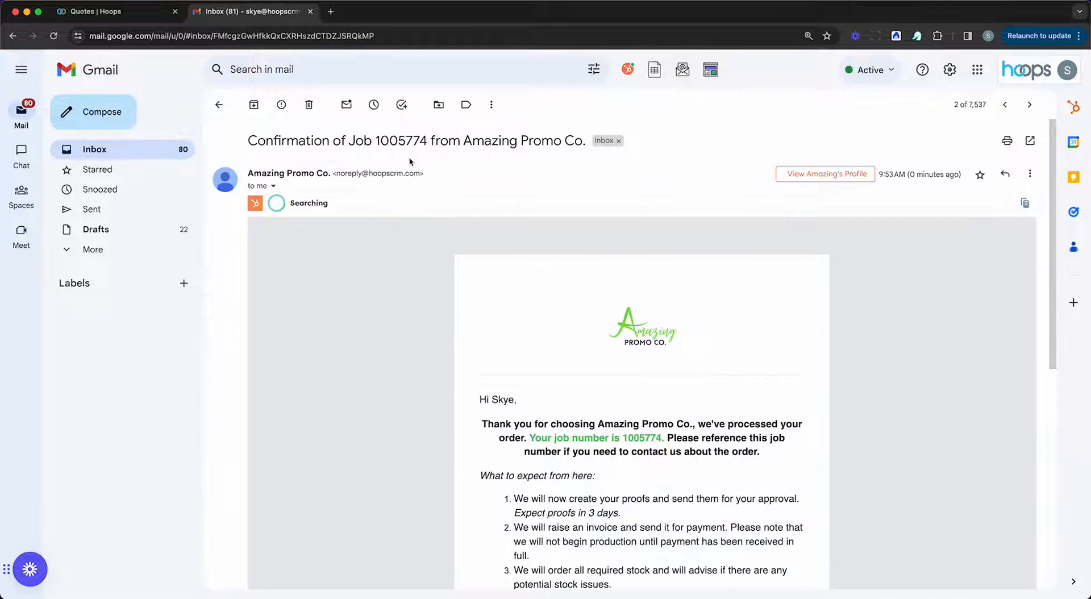
{"action": "scroll", "coordinate": [841, 336], "scroll_direction": "down", "scroll_amount": 3}
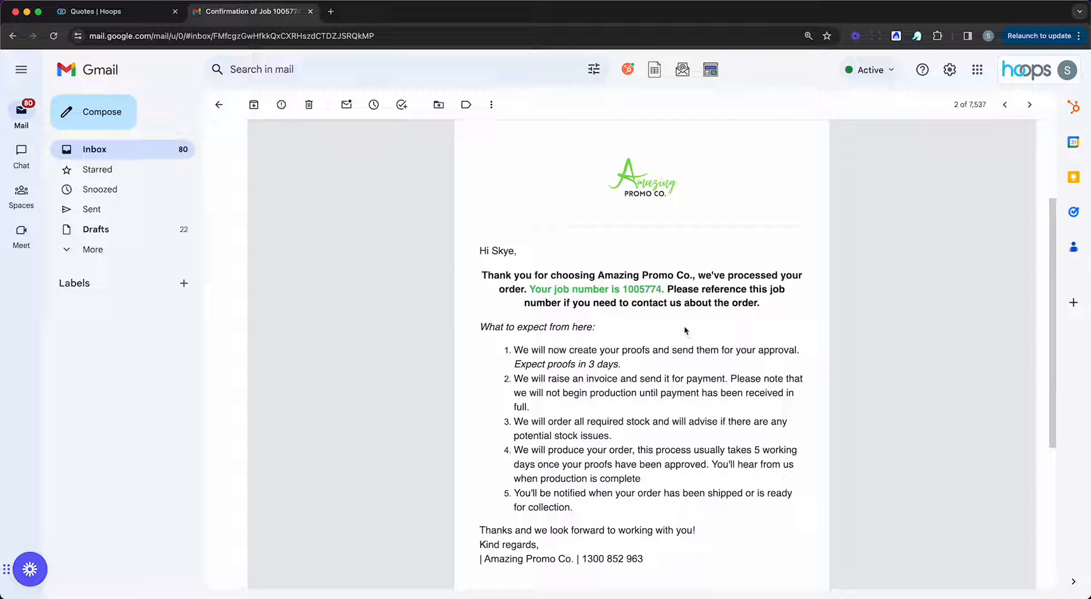
{"action": "scroll", "coordinate": [686, 333], "scroll_direction": "down", "scroll_amount": 1}
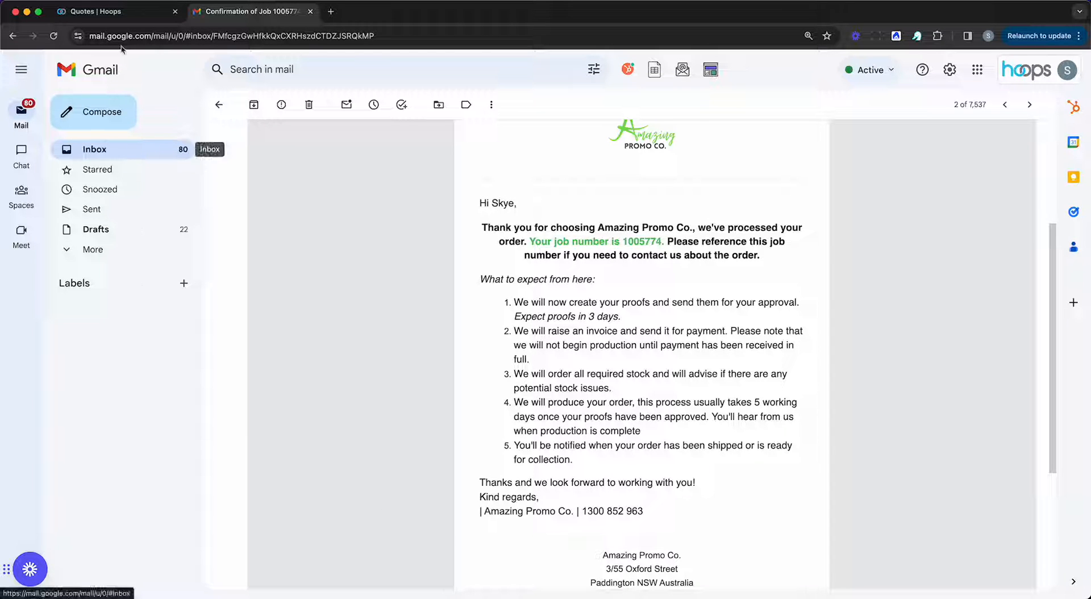
Switch back to the Hoops job board and set the Purchasing status of the first-listed Coca Cola job to ORDERED.
{"action": "left_click", "coordinate": [114, 19]}
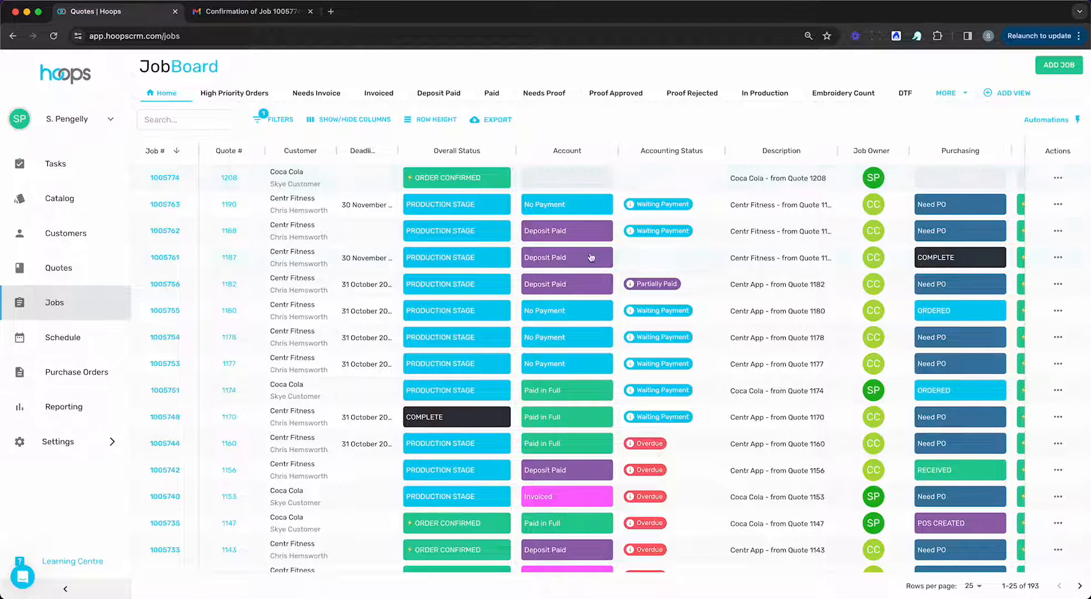
{"action": "scroll", "coordinate": [615, 261], "scroll_direction": "right", "scroll_amount": 3}
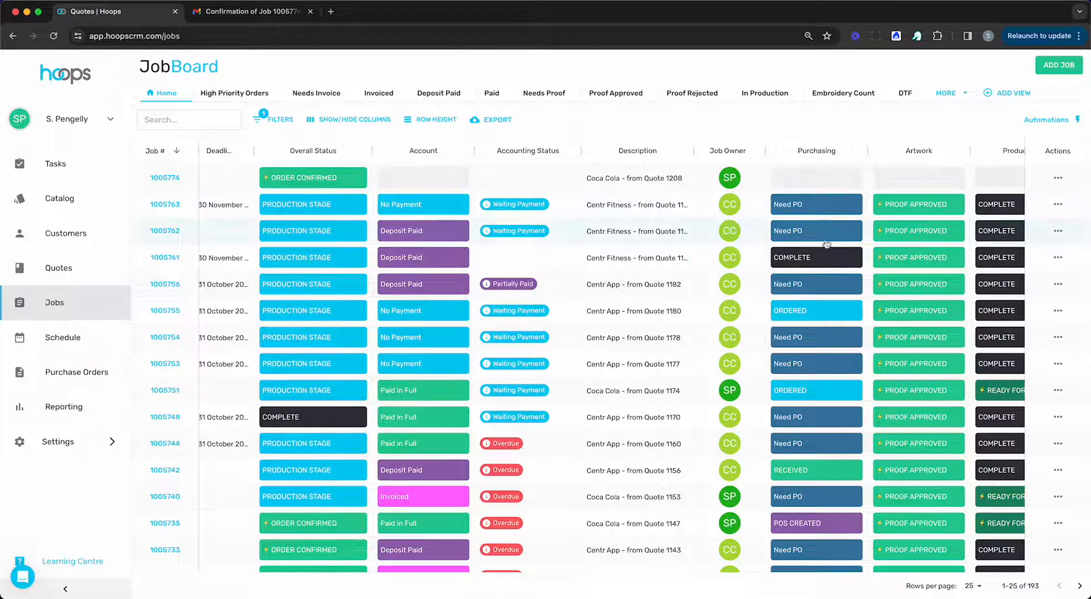
{"action": "scroll", "coordinate": [817, 246], "scroll_direction": "right", "scroll_amount": 5}
{"action": "scroll", "coordinate": [816, 246], "scroll_direction": "left", "scroll_amount": 5}
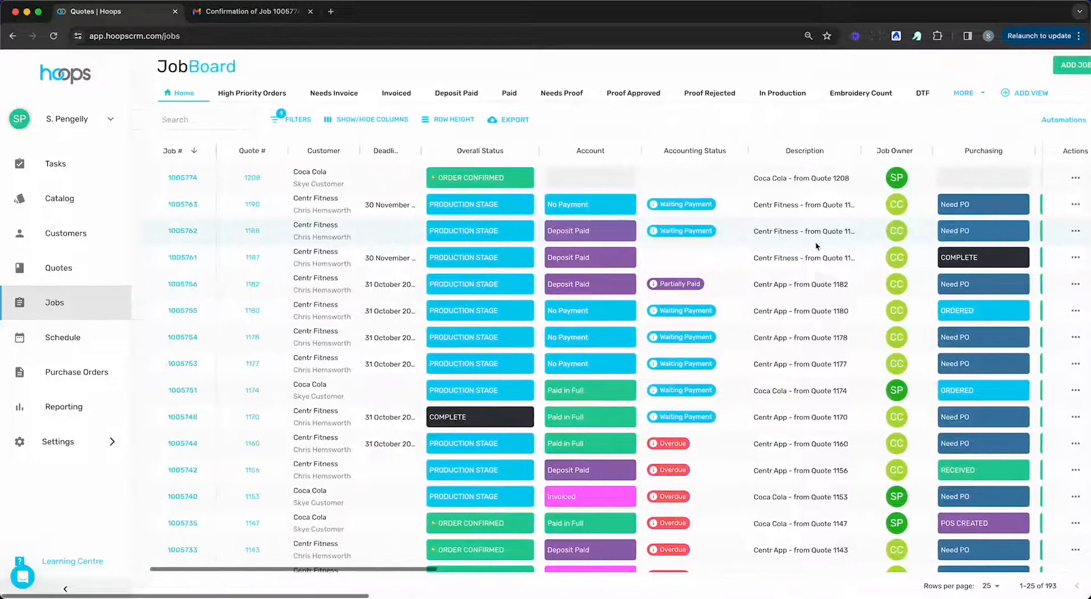
{"action": "scroll", "coordinate": [780, 246], "scroll_direction": "right", "scroll_amount": 4}
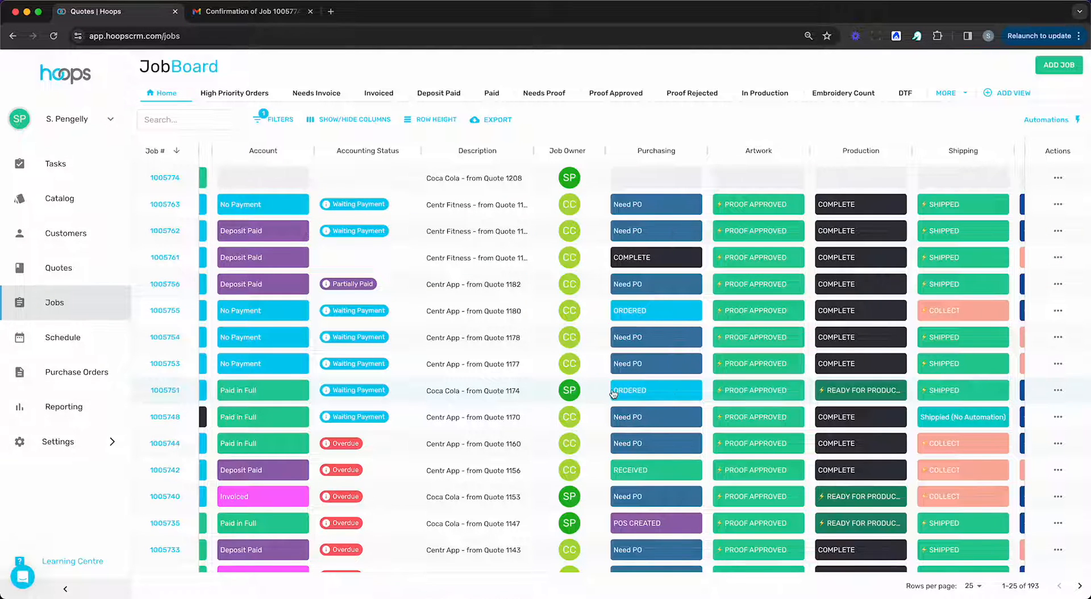
{"action": "scroll", "coordinate": [614, 394], "scroll_direction": "right", "scroll_amount": 2}
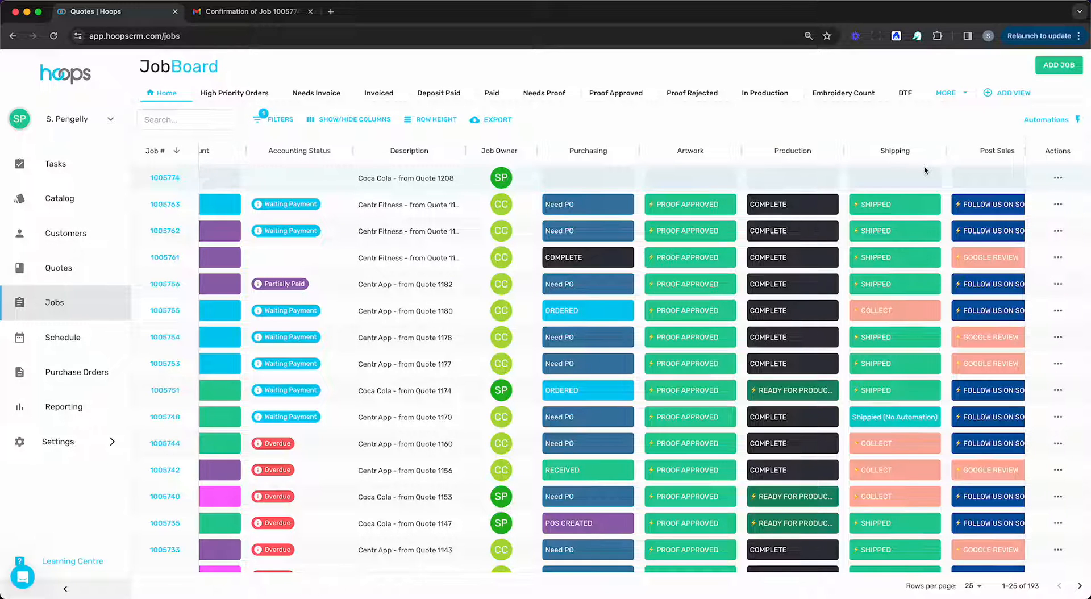
{"action": "left_click", "coordinate": [565, 180]}
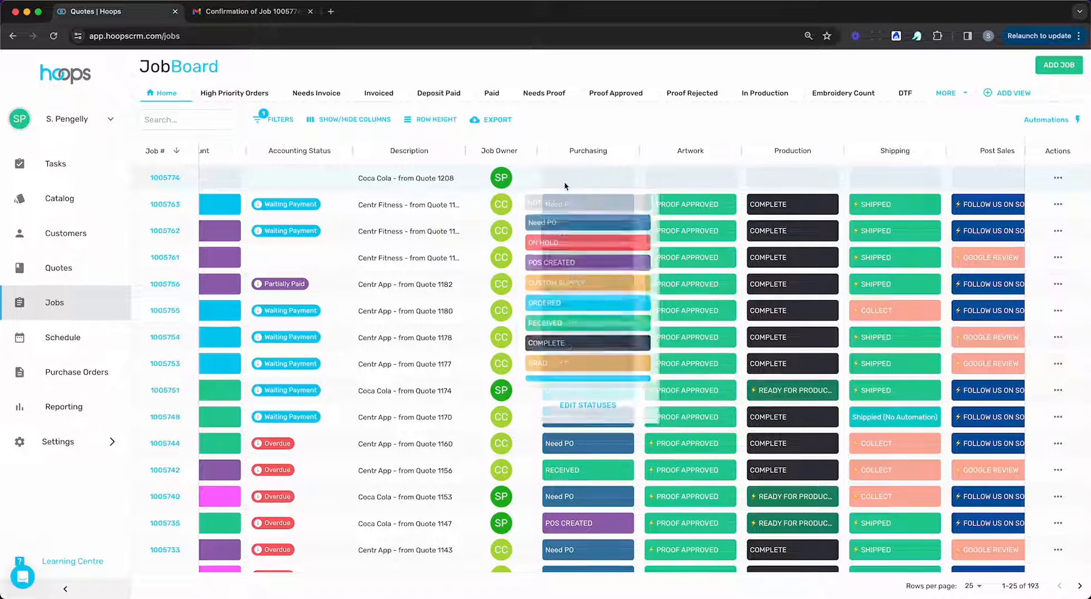
{"action": "left_click", "coordinate": [567, 307]}
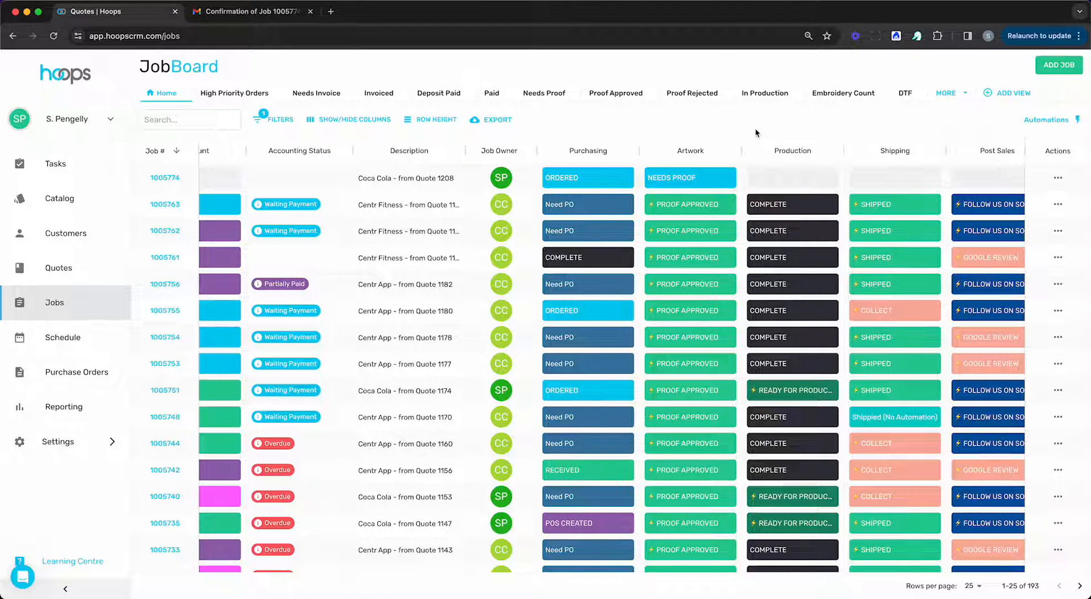
{"action": "scroll", "coordinate": [726, 246], "scroll_direction": "right", "scroll_amount": 3}
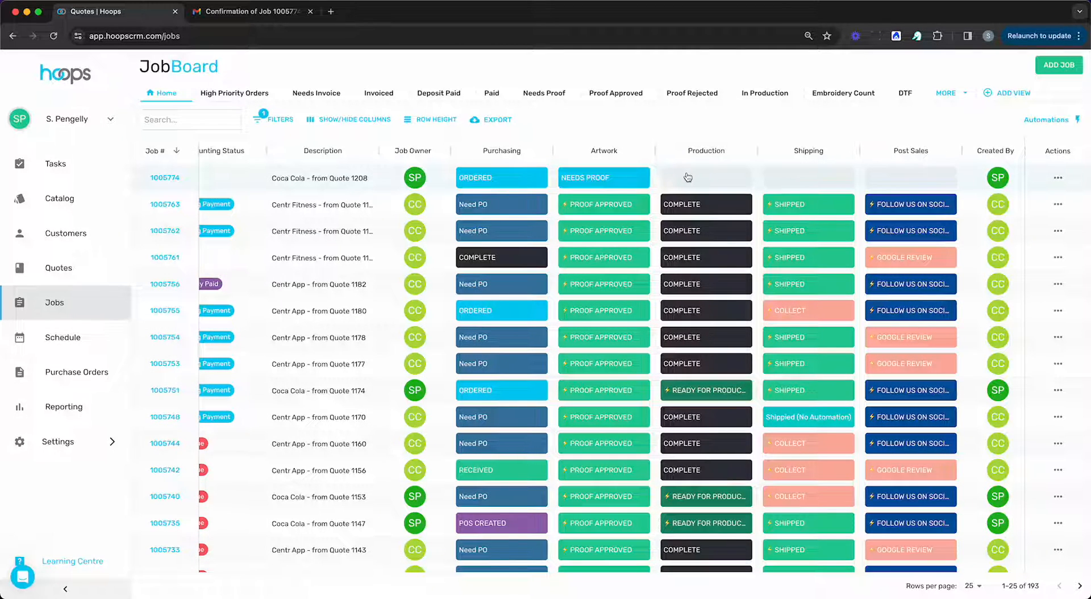
Set the first-listed Coca Cola job's Post Sales status to GOOGLE REVIEW, followed by FOLLOW US ON SOCIALS.
{"action": "scroll", "coordinate": [784, 192], "scroll_direction": "right", "scroll_amount": 1}
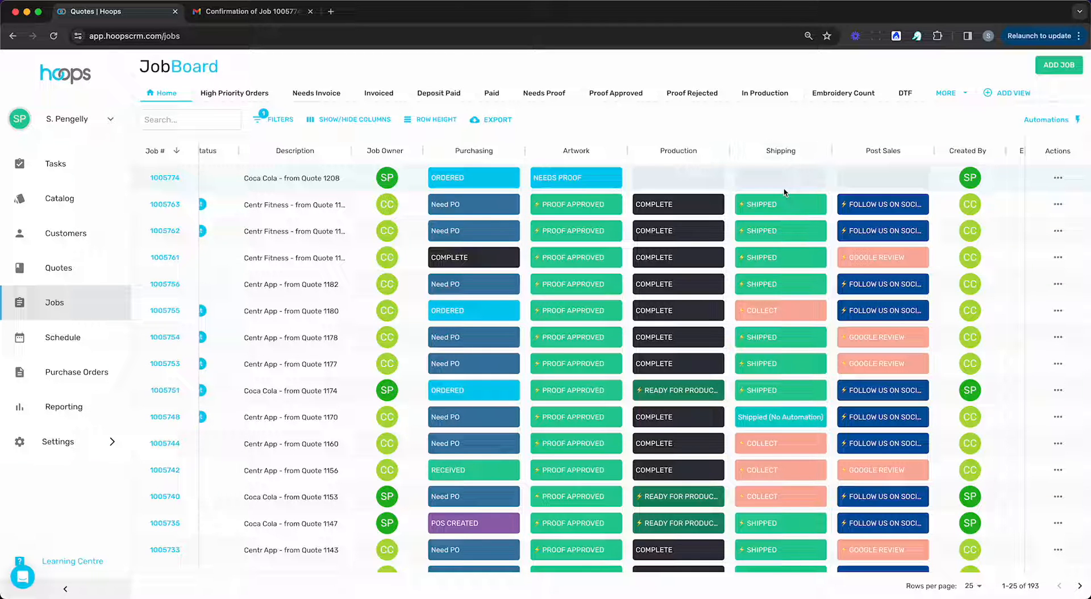
{"action": "scroll", "coordinate": [840, 163], "scroll_direction": "right", "scroll_amount": 2}
{"action": "scroll", "coordinate": [841, 163], "scroll_direction": "left", "scroll_amount": 2}
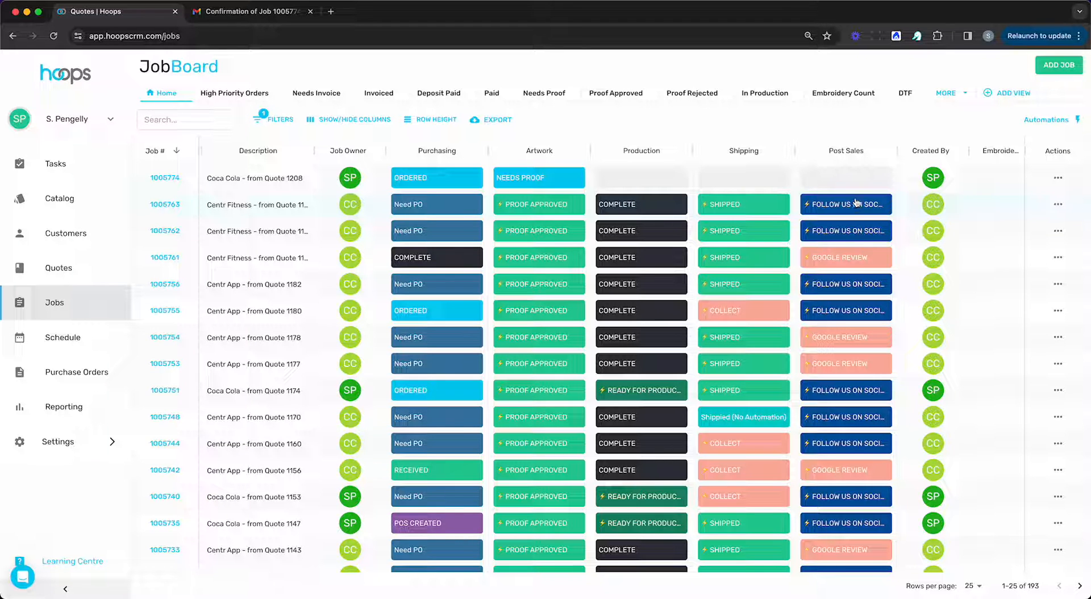
{"action": "left_click", "coordinate": [855, 177]}
{"action": "left_click", "coordinate": [830, 230]}
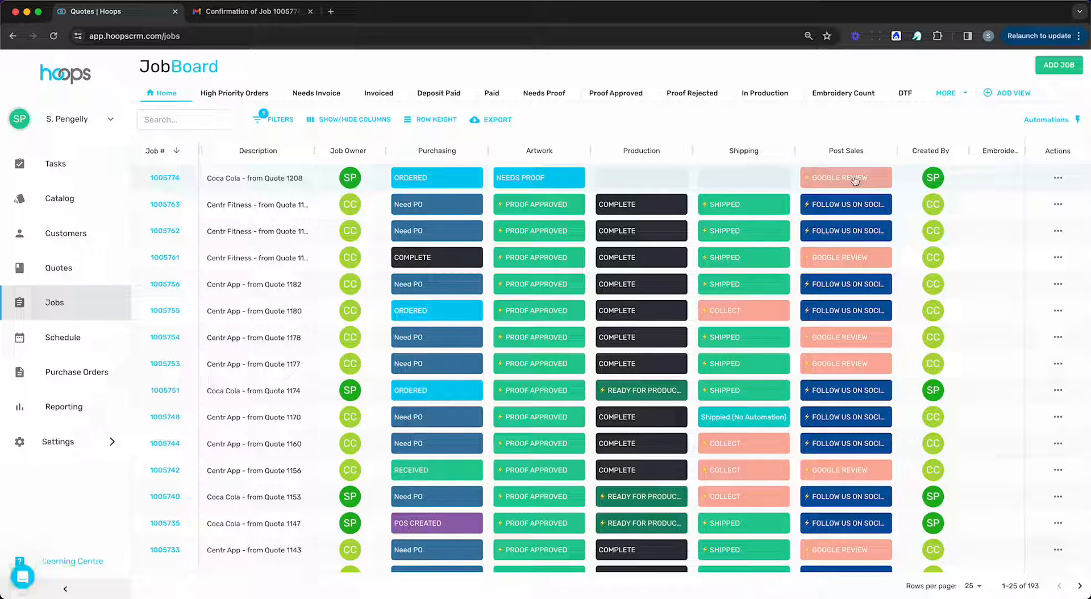
{"action": "left_click", "coordinate": [856, 179]}
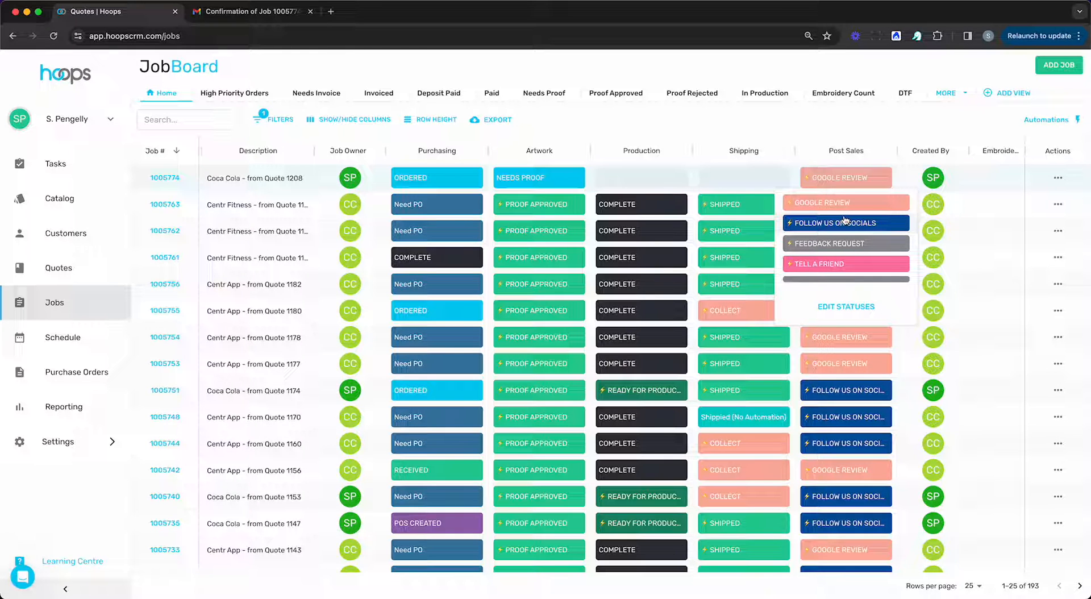
{"action": "left_click", "coordinate": [845, 221]}
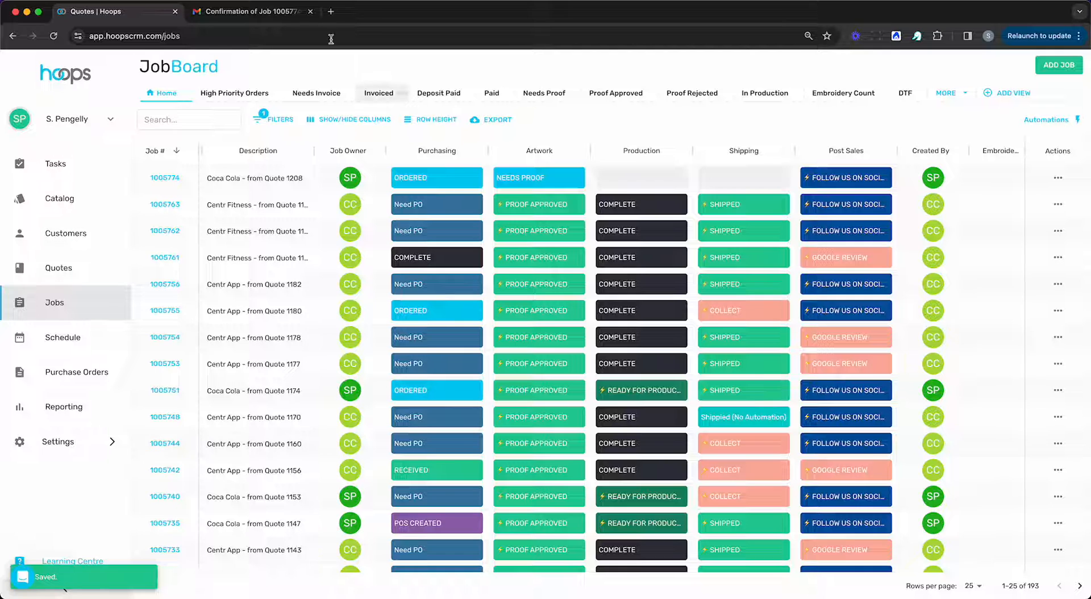
Switch to Gmail and read the Amazing Promo Co. Google review and social media emails.
{"action": "left_click", "coordinate": [224, 15]}
{"action": "left_click", "coordinate": [139, 155]}
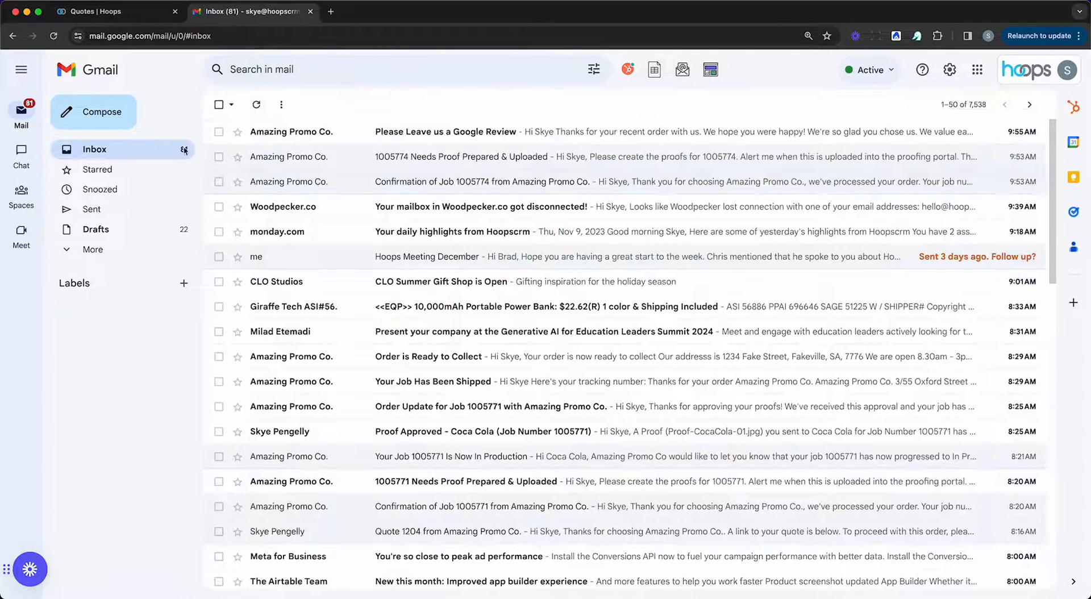
{"action": "left_click", "coordinate": [454, 159]}
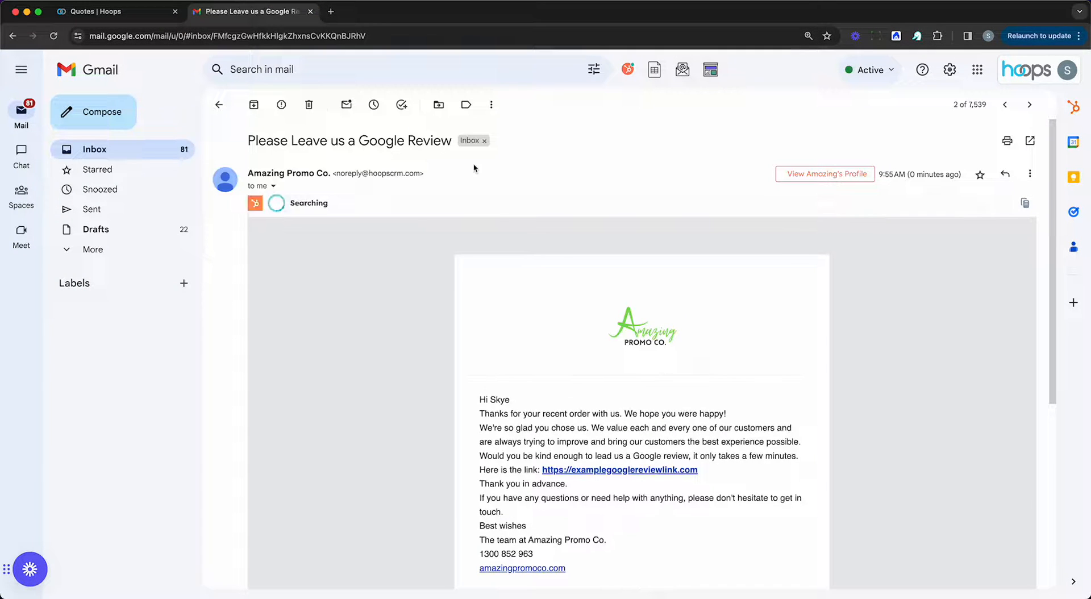
{"action": "left_click", "coordinate": [90, 149]}
{"action": "left_click", "coordinate": [449, 131]}
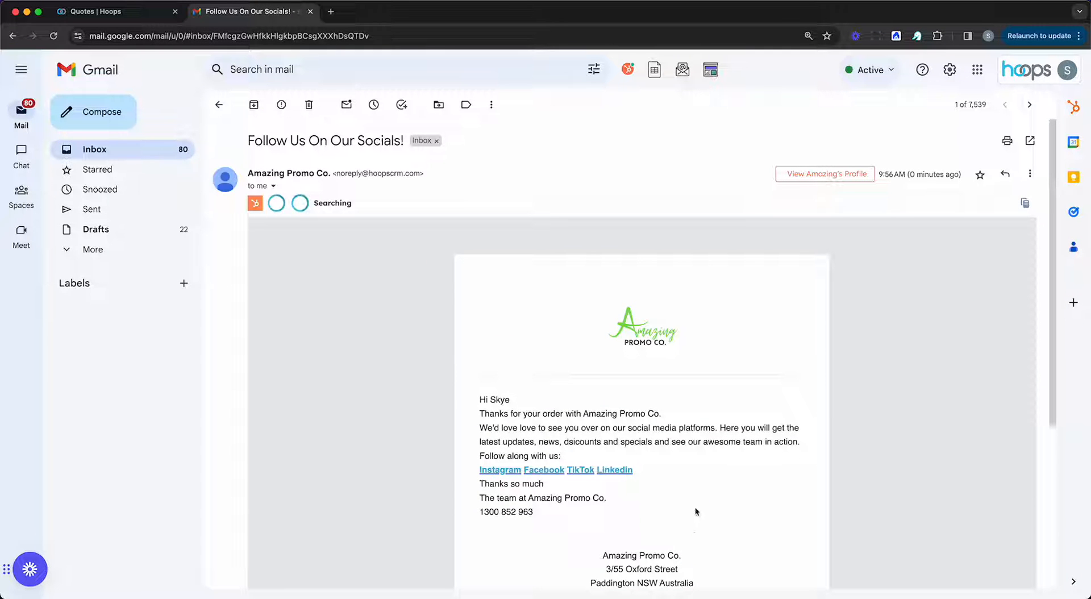
Switch back to the Hoops job board, open the first-listed Coca Cola job and review its customer and product information.
{"action": "left_click", "coordinate": [114, 19]}
{"action": "scroll", "coordinate": [682, 327], "scroll_direction": "left", "scroll_amount": 10}
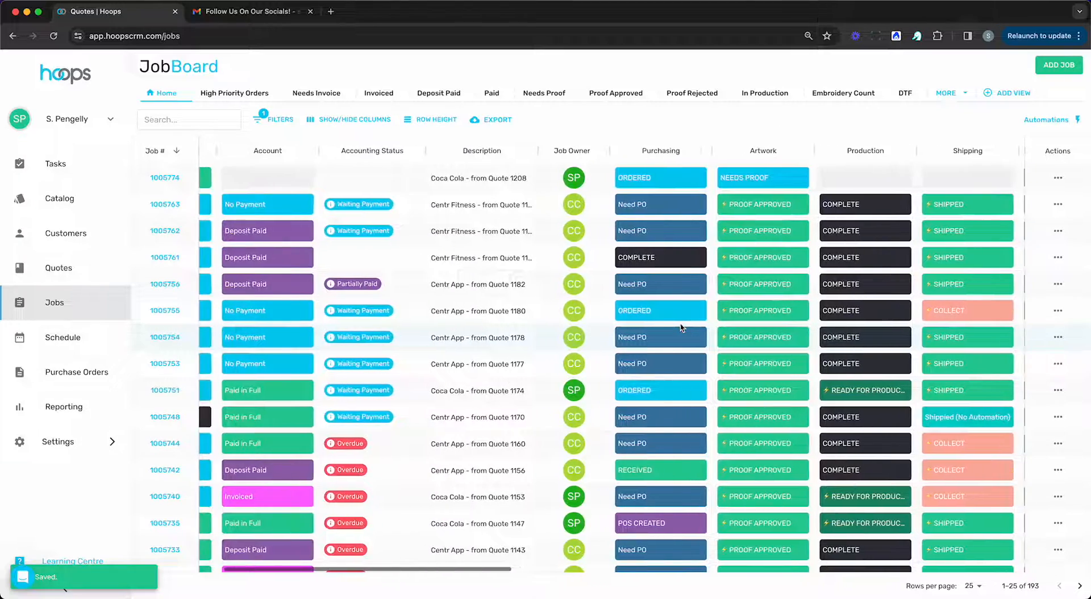
{"action": "scroll", "coordinate": [681, 328], "scroll_direction": "left", "scroll_amount": 3}
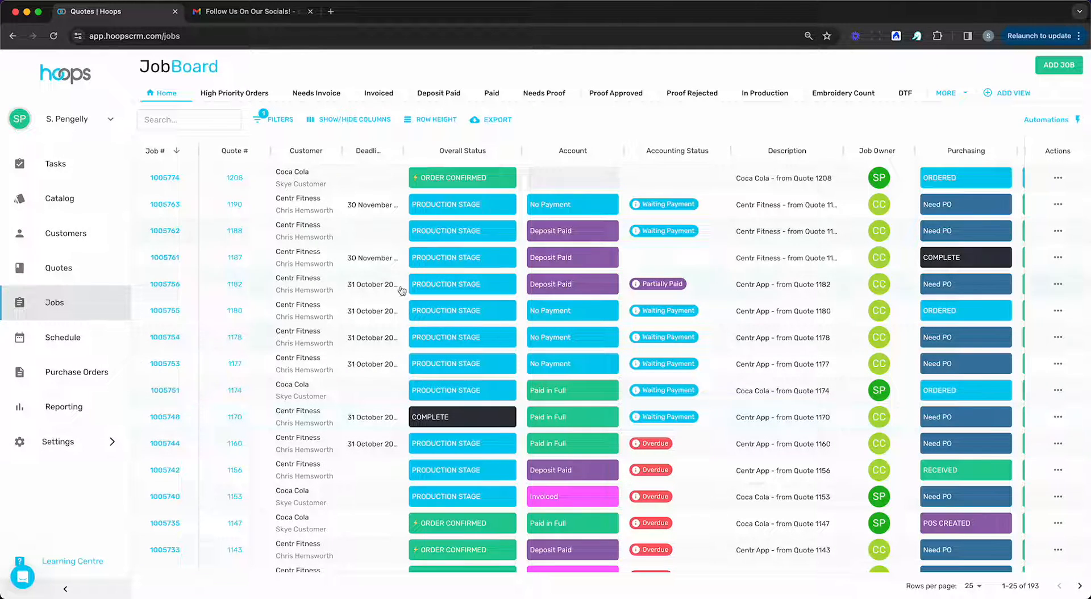
{"action": "left_click", "coordinate": [163, 177]}
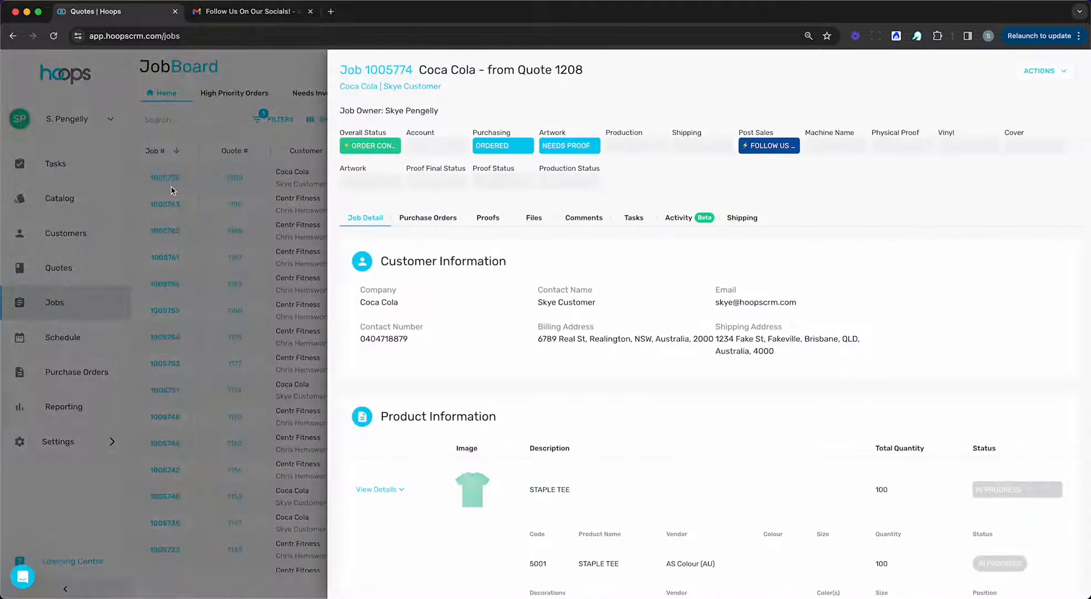
{"action": "scroll", "coordinate": [684, 338], "scroll_direction": "down", "scroll_amount": 2}
{"action": "scroll", "coordinate": [683, 339], "scroll_direction": "down", "scroll_amount": 2}
{"action": "scroll", "coordinate": [684, 338], "scroll_direction": "up", "scroll_amount": 3}
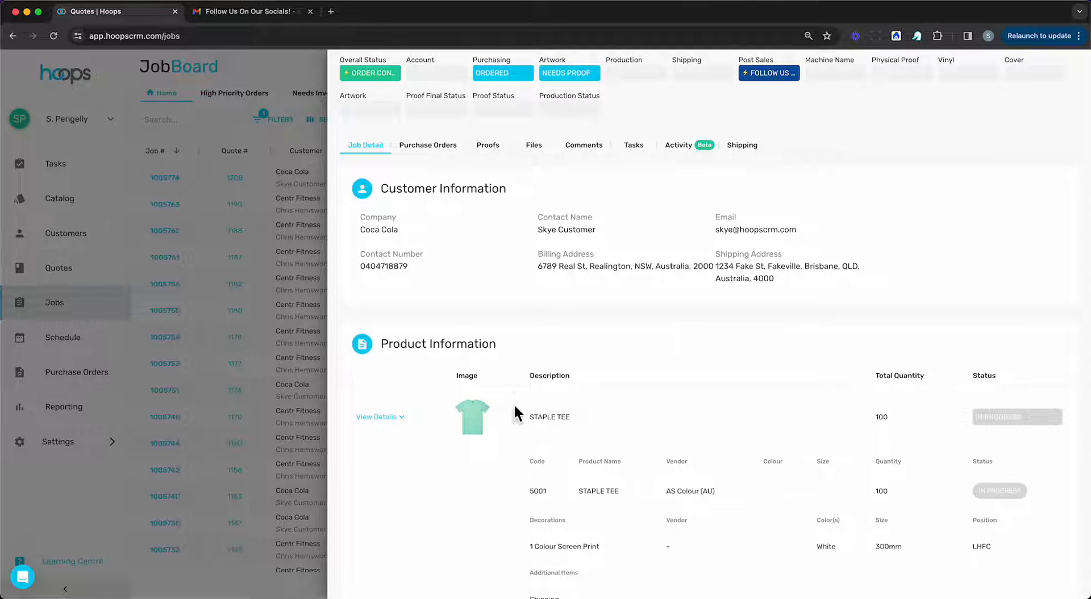
{"action": "scroll", "coordinate": [627, 408], "scroll_direction": "down", "scroll_amount": 1}
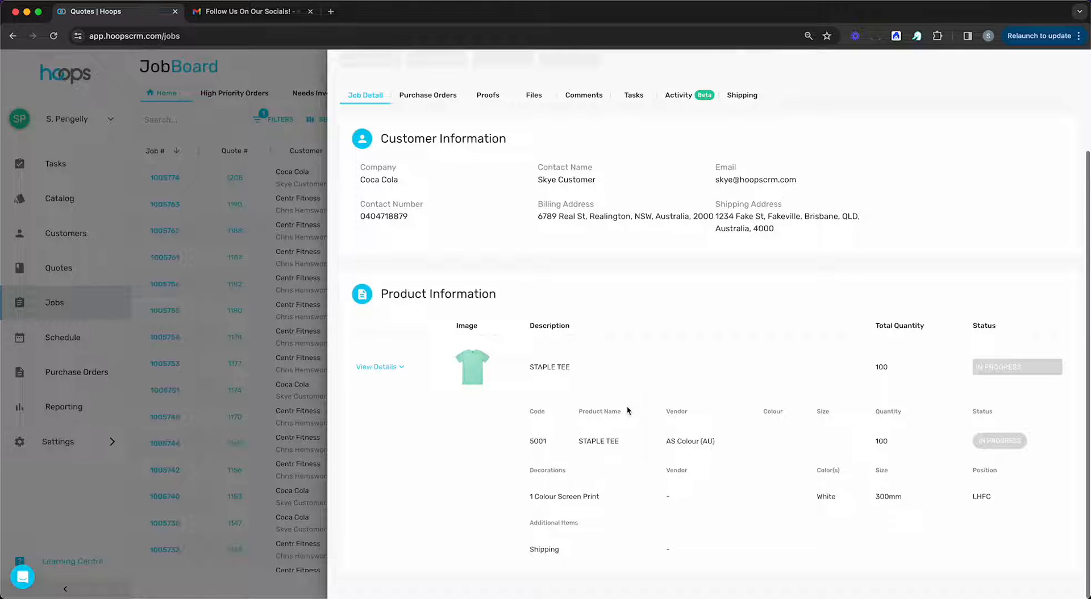
{"action": "scroll", "coordinate": [621, 469], "scroll_direction": "up", "scroll_amount": 3}
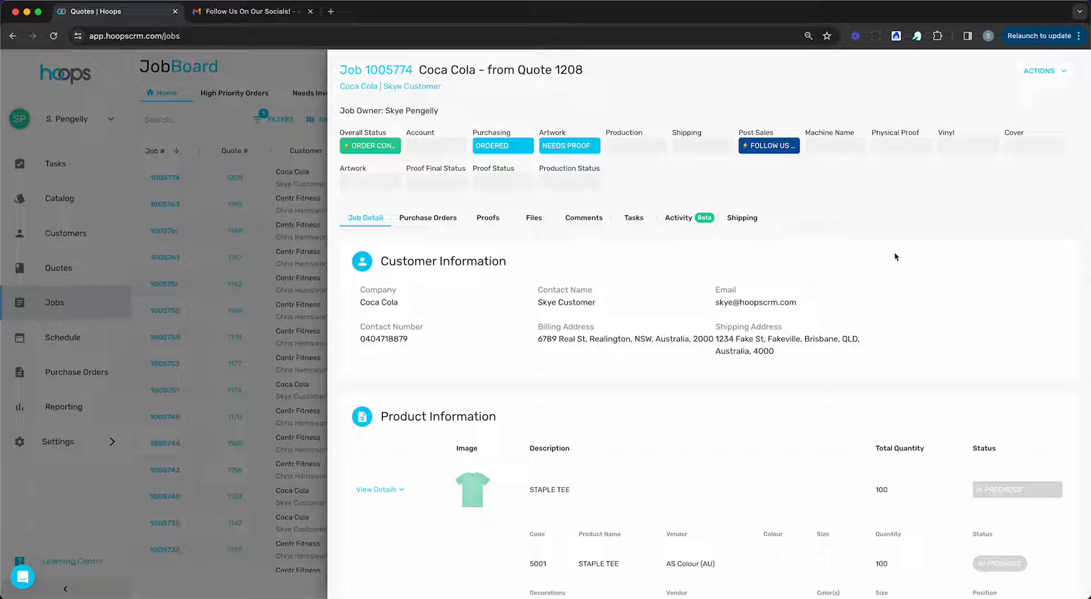
Associate the existing customer file Coca-Cola-Logos.ai with the job and open the job's proofs.
{"action": "left_click", "coordinate": [534, 218]}
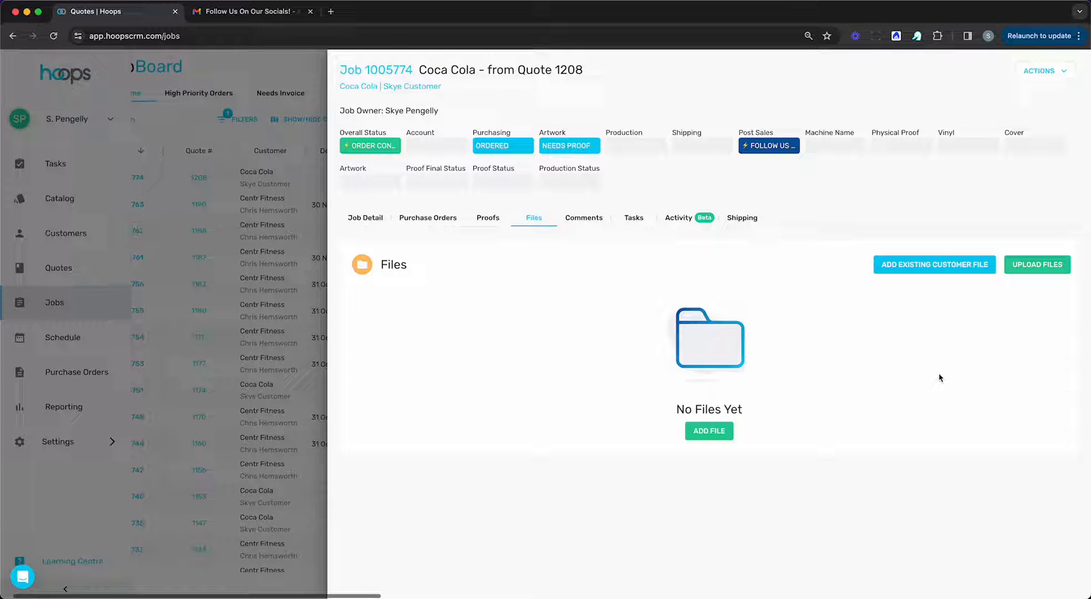
{"action": "left_click", "coordinate": [935, 265]}
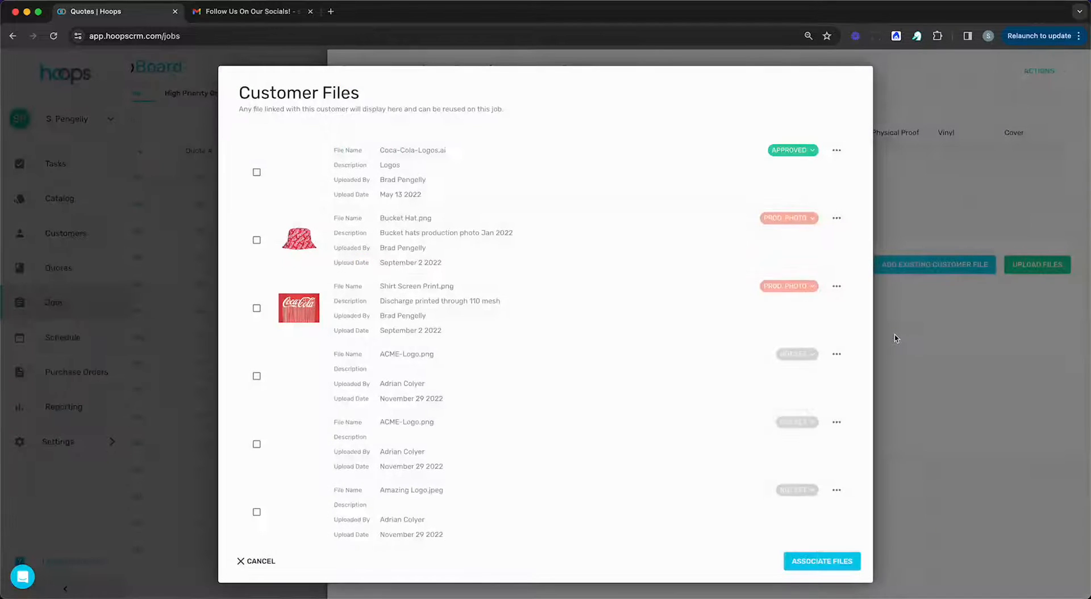
{"action": "left_click", "coordinate": [256, 171]}
{"action": "left_click", "coordinate": [830, 566]}
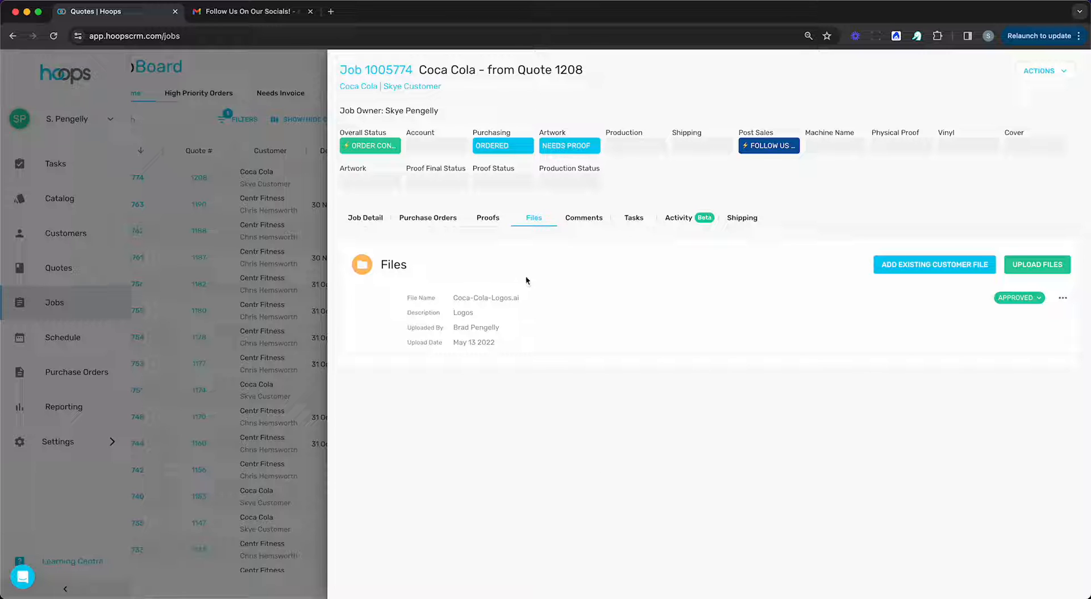
{"action": "left_click", "coordinate": [494, 222]}
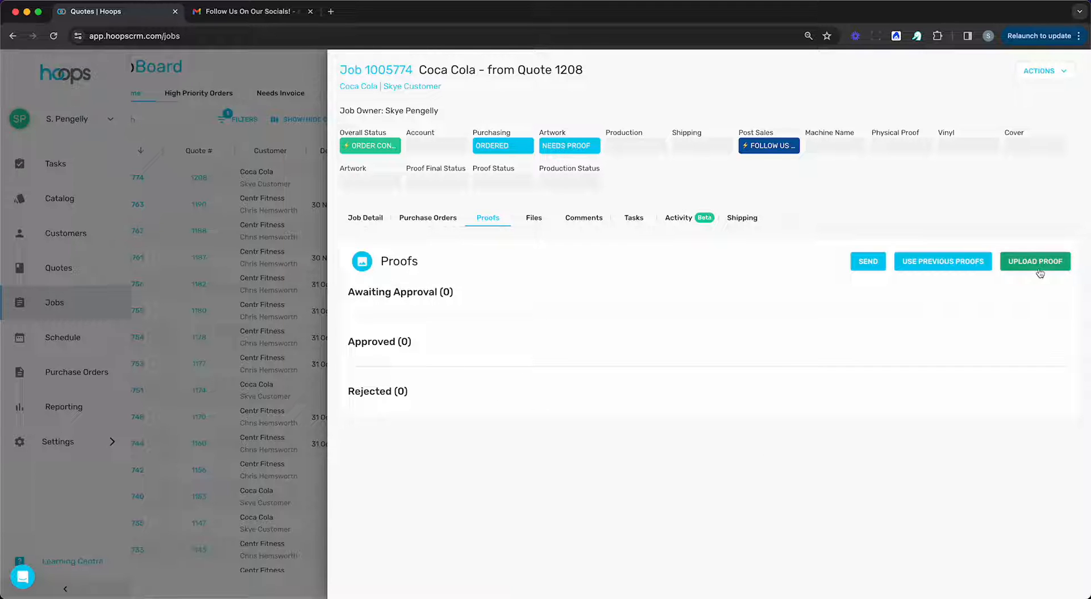
{"action": "left_click", "coordinate": [946, 267]}
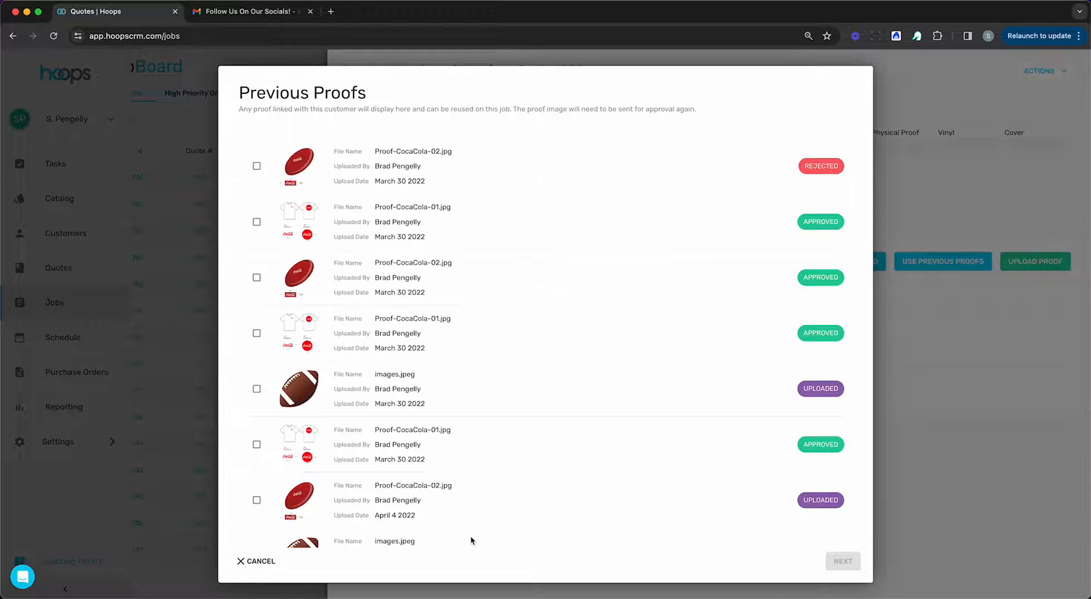
{"action": "left_click", "coordinate": [257, 221]}
{"action": "left_click", "coordinate": [256, 222]}
{"action": "left_click", "coordinate": [254, 564]}
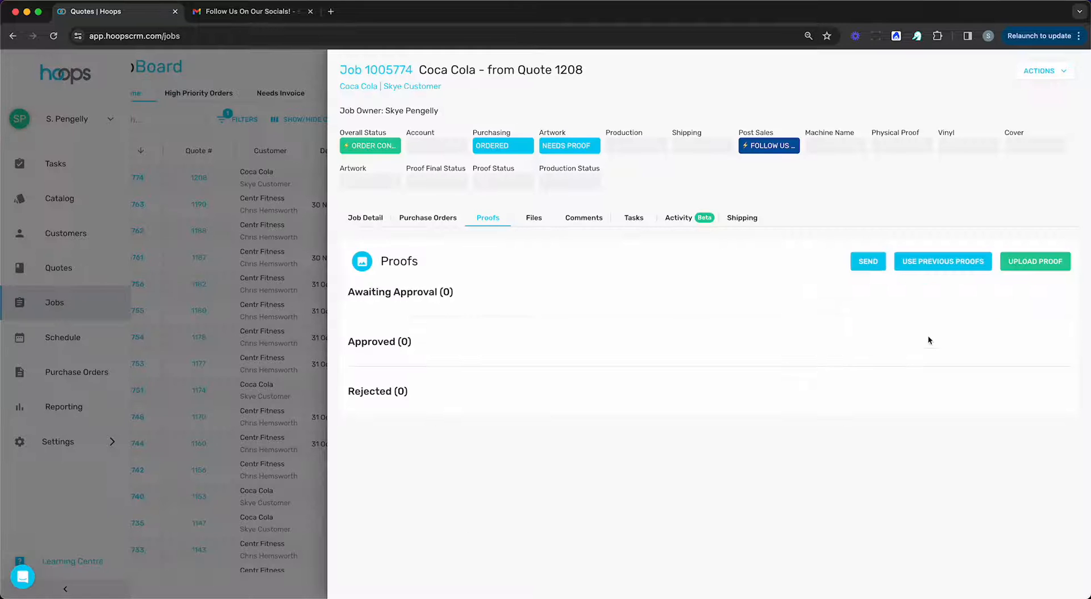
Upload Proof-CocaCola-01.jpg as a new proof for the job, linked to the STAPLE TEE product.
{"action": "left_click", "coordinate": [1035, 261]}
{"action": "key", "text": "super+Tab"}
{"action": "key", "text": "super+Tab"}
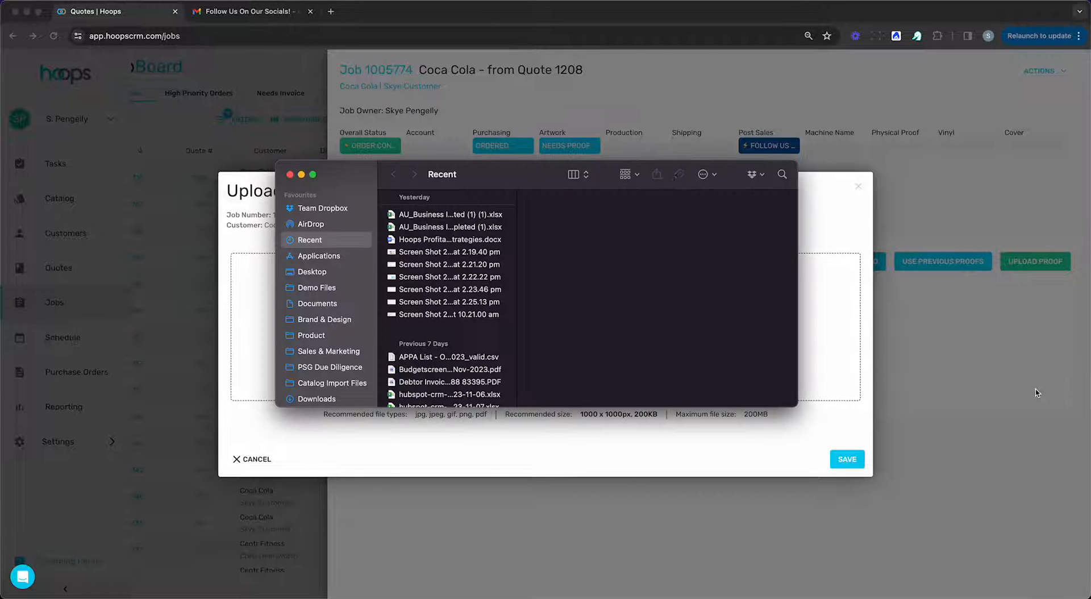
{"action": "left_click_drag", "start_coordinate": [481, 180], "coordinate": [1090, 210]}
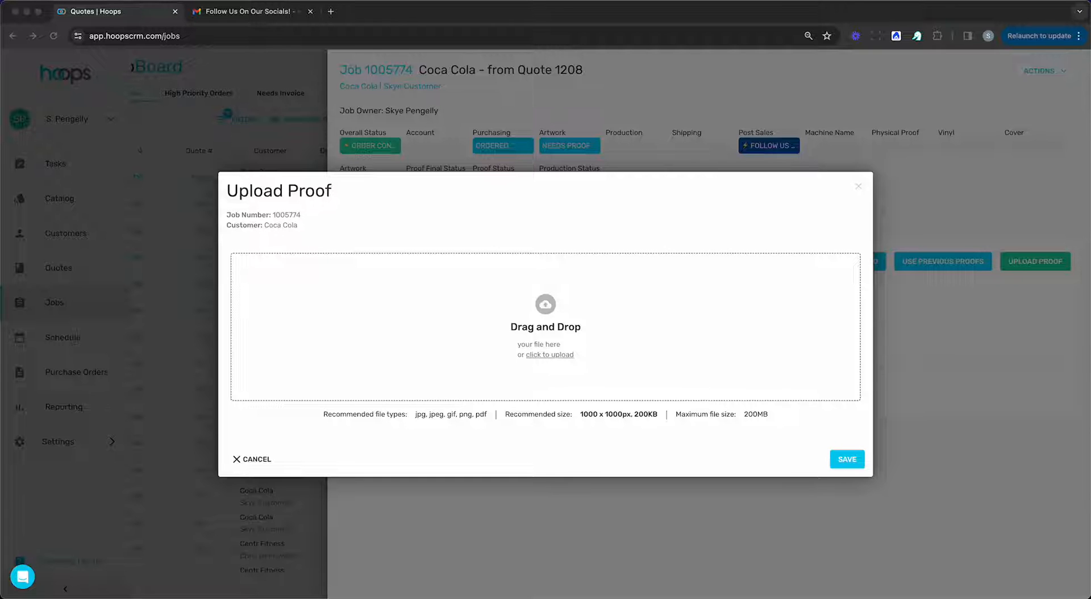
{"action": "left_click_drag", "start_coordinate": [1090, 267], "coordinate": [504, 292]}
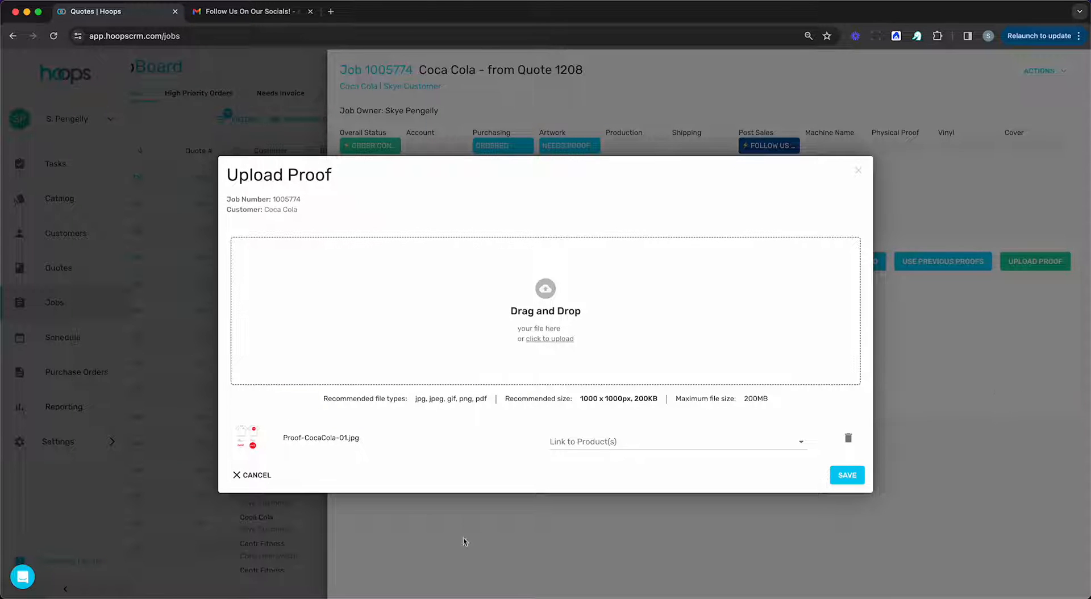
{"action": "left_click", "coordinate": [638, 444]}
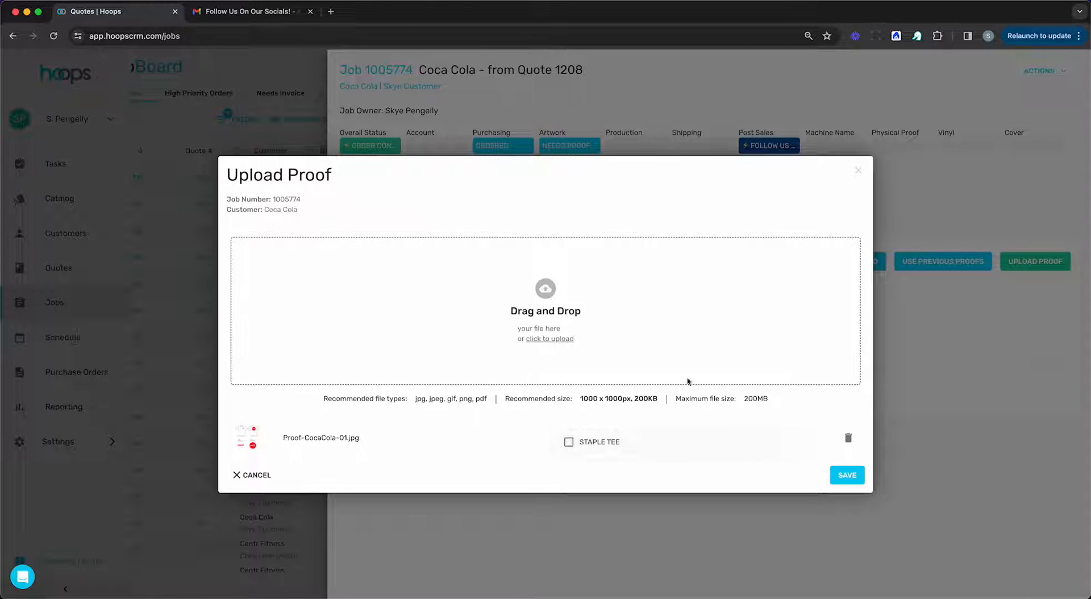
{"action": "left_click", "coordinate": [625, 447]}
{"action": "left_click", "coordinate": [481, 460]}
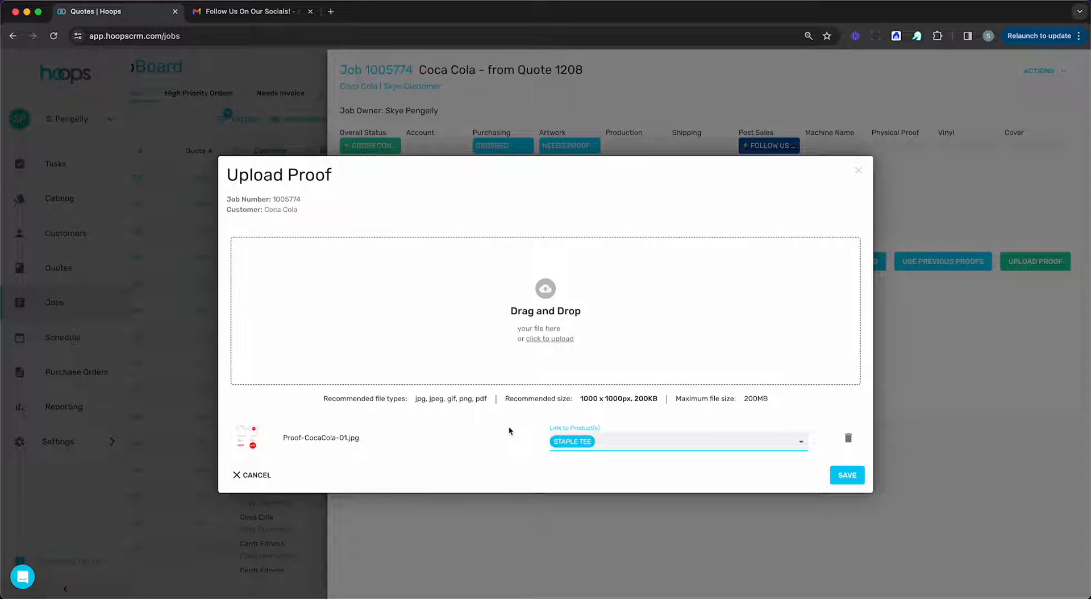
{"action": "left_click", "coordinate": [847, 474]}
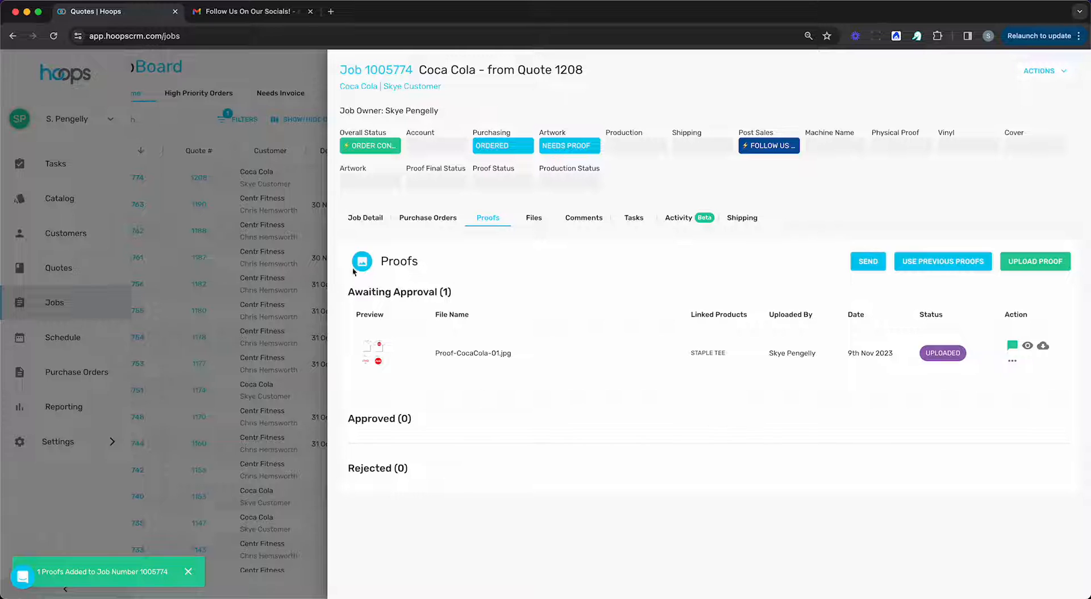
Send the uploaded proof to the customer by email using the pre-loaded Proof template.
{"action": "left_click", "coordinate": [864, 265]}
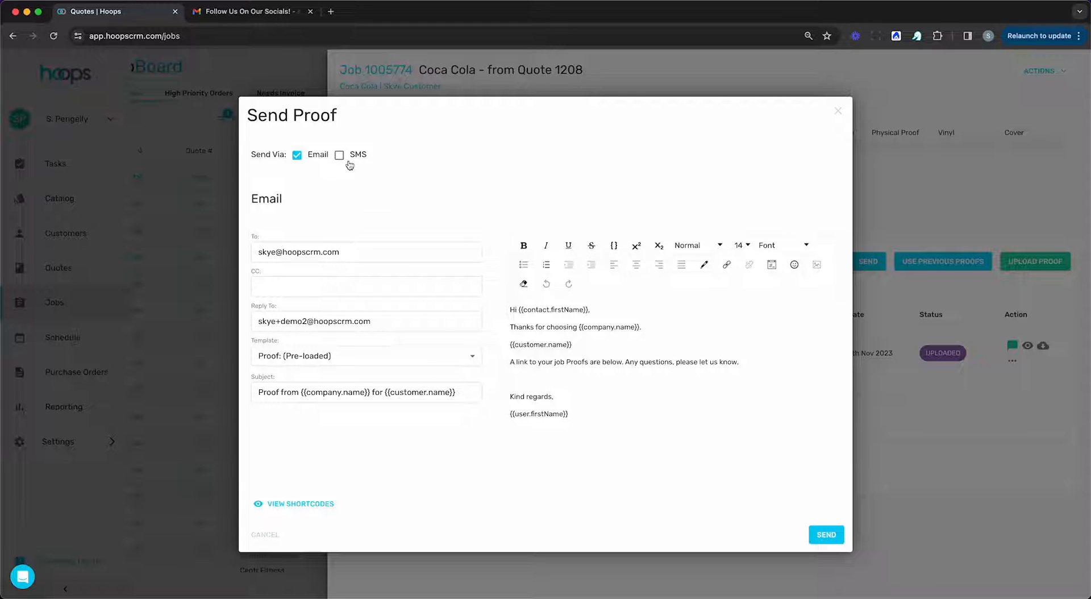
{"action": "left_click", "coordinate": [816, 541]}
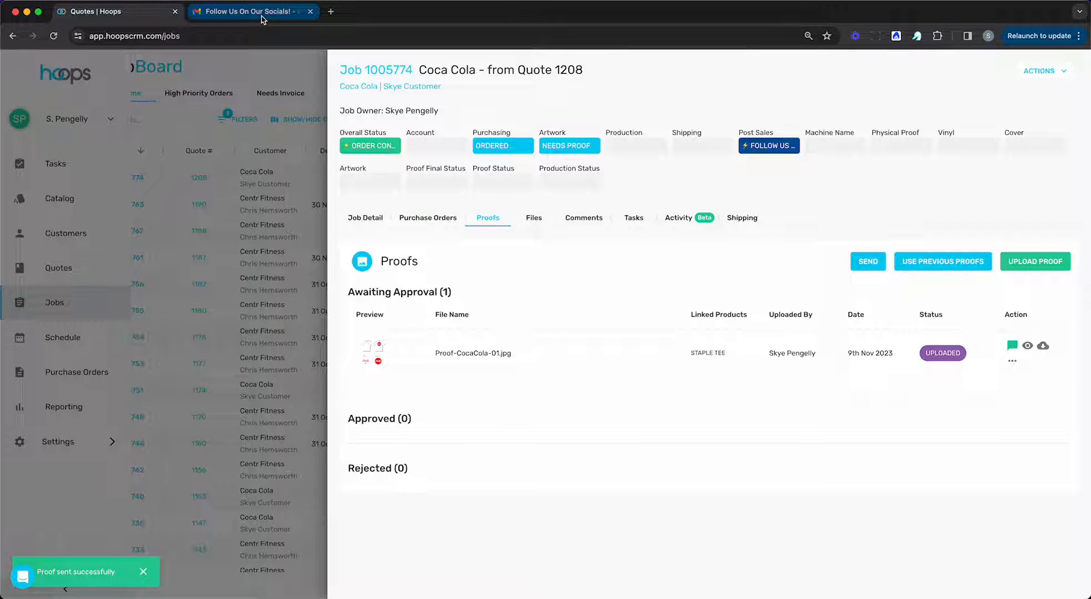
Switch to Gmail, open the newest proof email from Amazing Promo Co. for Coca Cola and follow its link to the proofs.
{"action": "left_click", "coordinate": [262, 19]}
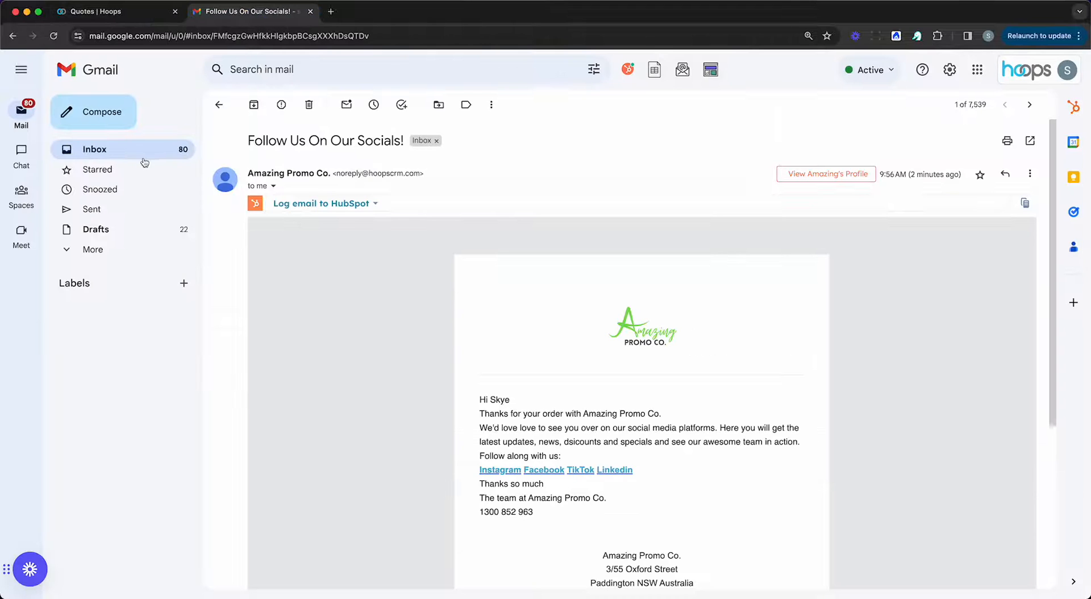
{"action": "left_click", "coordinate": [142, 158]}
{"action": "left_click", "coordinate": [365, 135]}
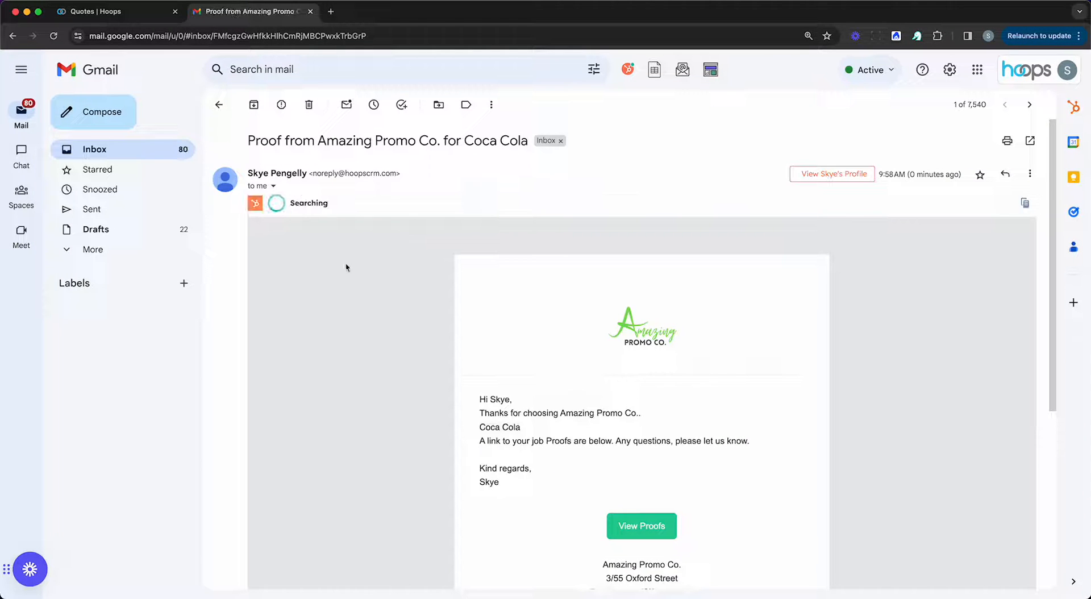
{"action": "scroll", "coordinate": [665, 221], "scroll_direction": "down", "scroll_amount": 1}
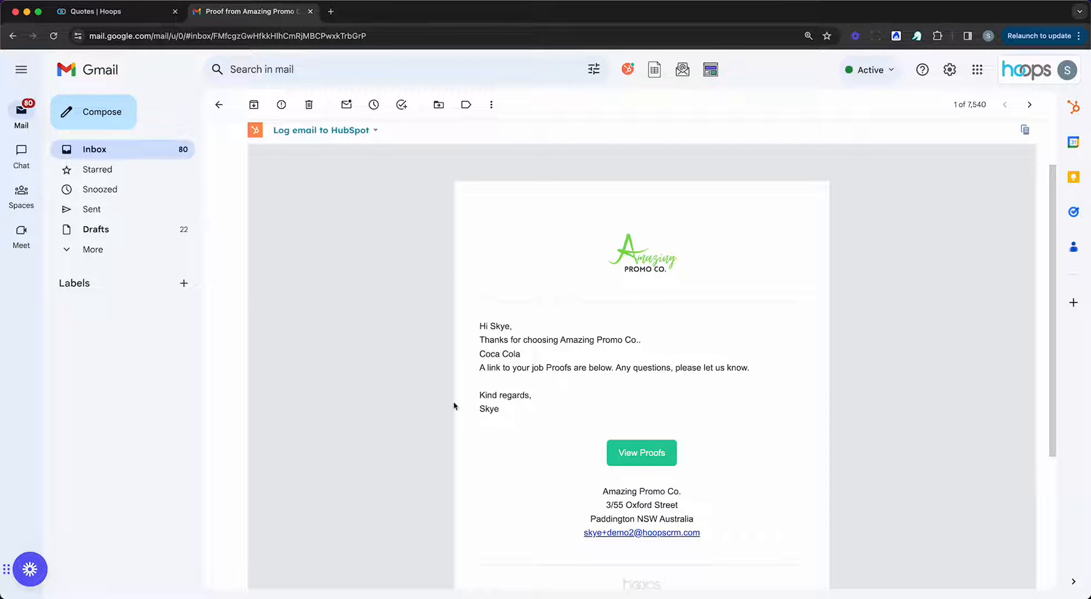
{"action": "scroll", "coordinate": [845, 303], "scroll_direction": "down", "scroll_amount": 1}
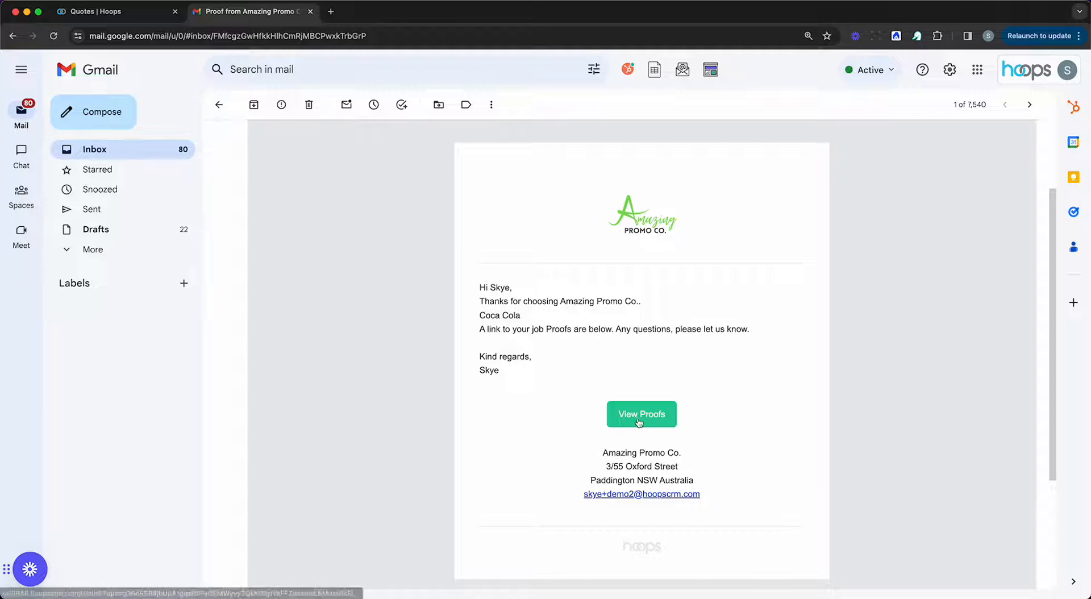
{"action": "left_click", "coordinate": [655, 424]}
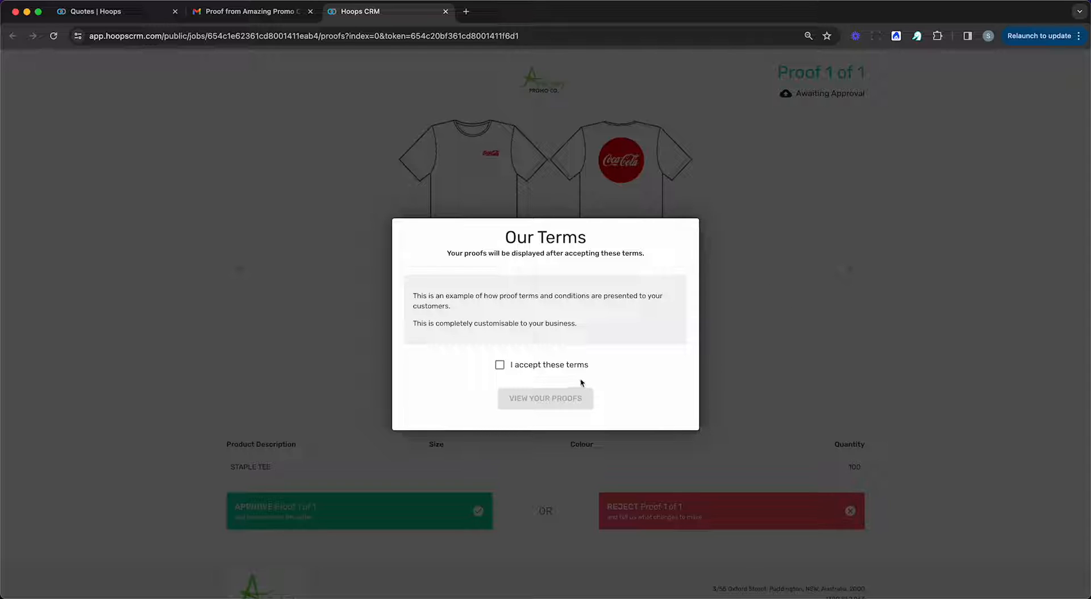
Accept the proof terms and approve Proof 1 of 1 on the customer's proof page.
{"action": "left_click", "coordinate": [555, 369]}
{"action": "left_click", "coordinate": [503, 403]}
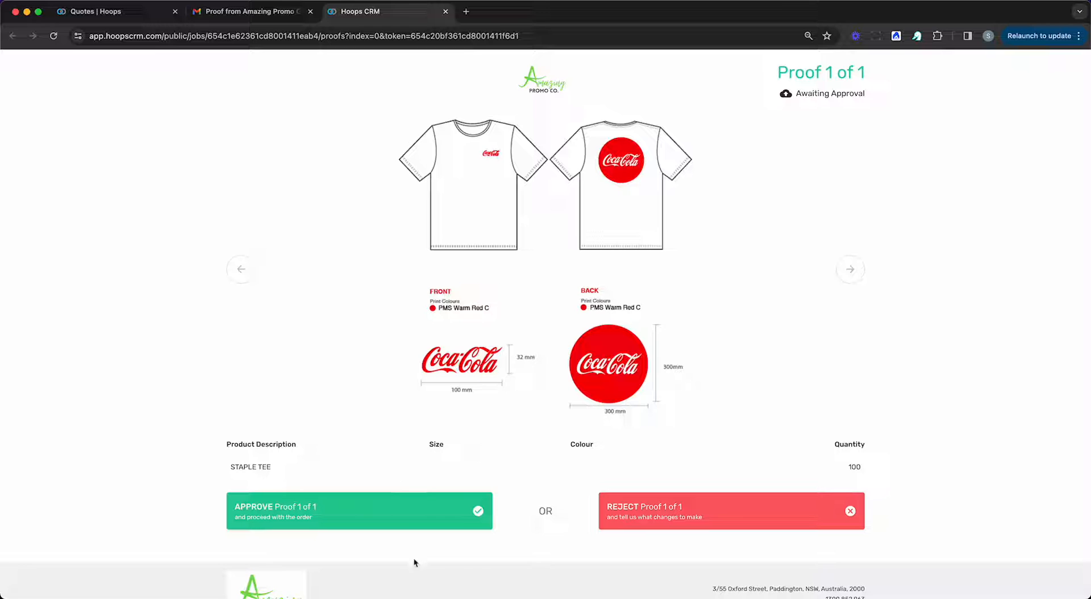
{"action": "left_click", "coordinate": [653, 521]}
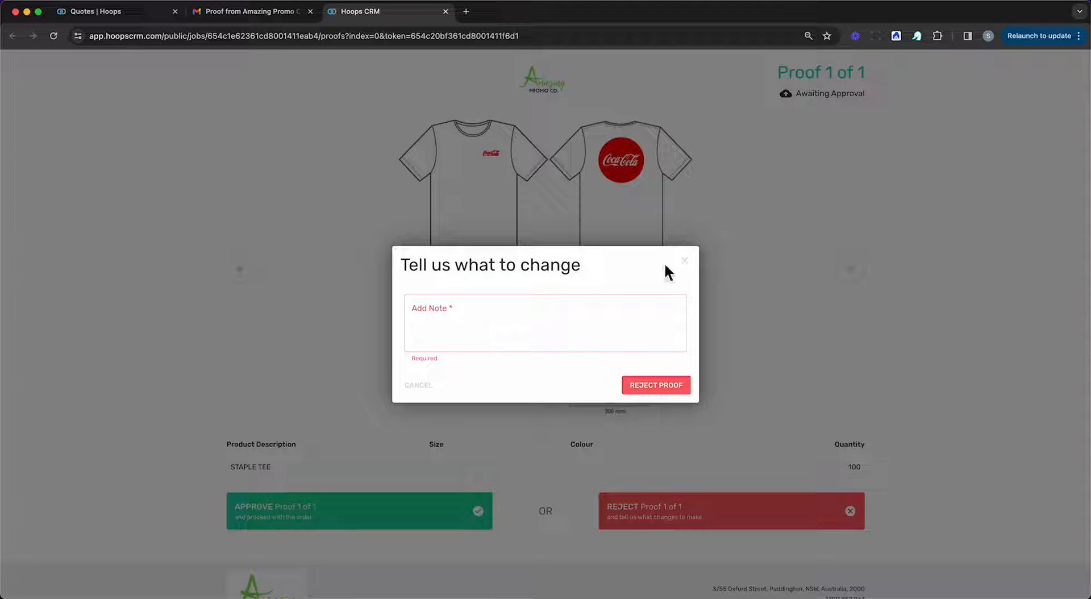
{"action": "left_click", "coordinate": [684, 262]}
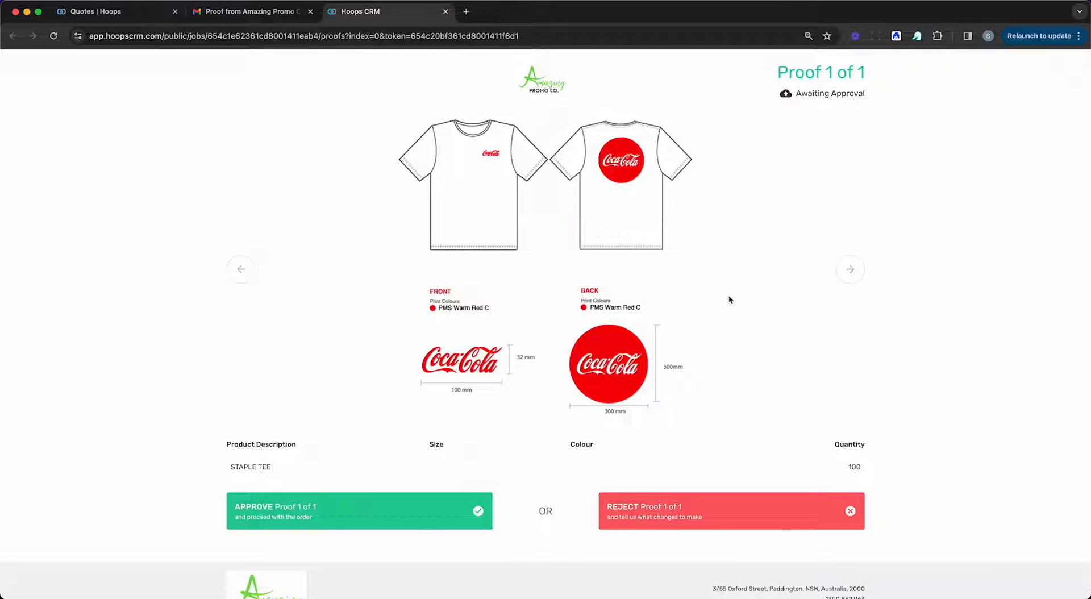
{"action": "left_click", "coordinate": [350, 523]}
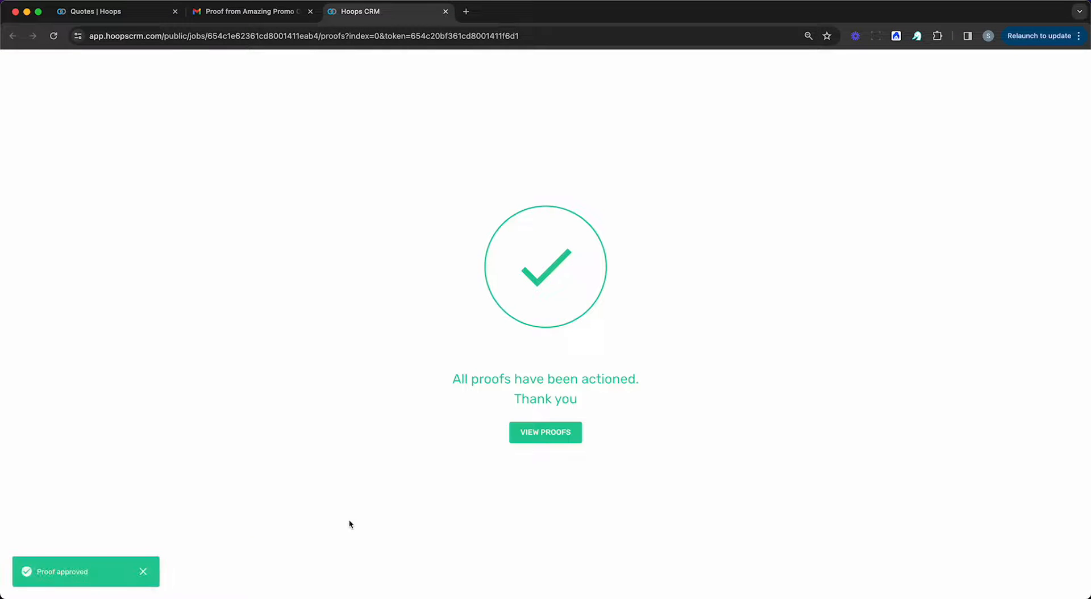
Return to the JobBoard, refresh it, and check the Coca Cola job's approved proof and its notes form.
{"action": "left_click", "coordinate": [117, 20]}
{"action": "key", "text": "super+r"}
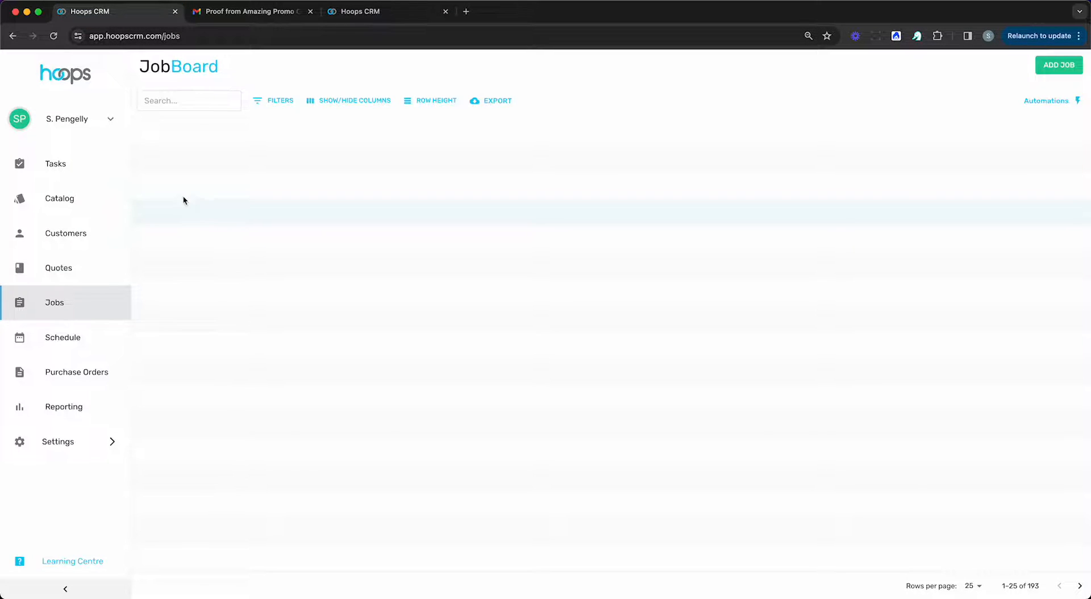
{"action": "left_click", "coordinate": [165, 183]}
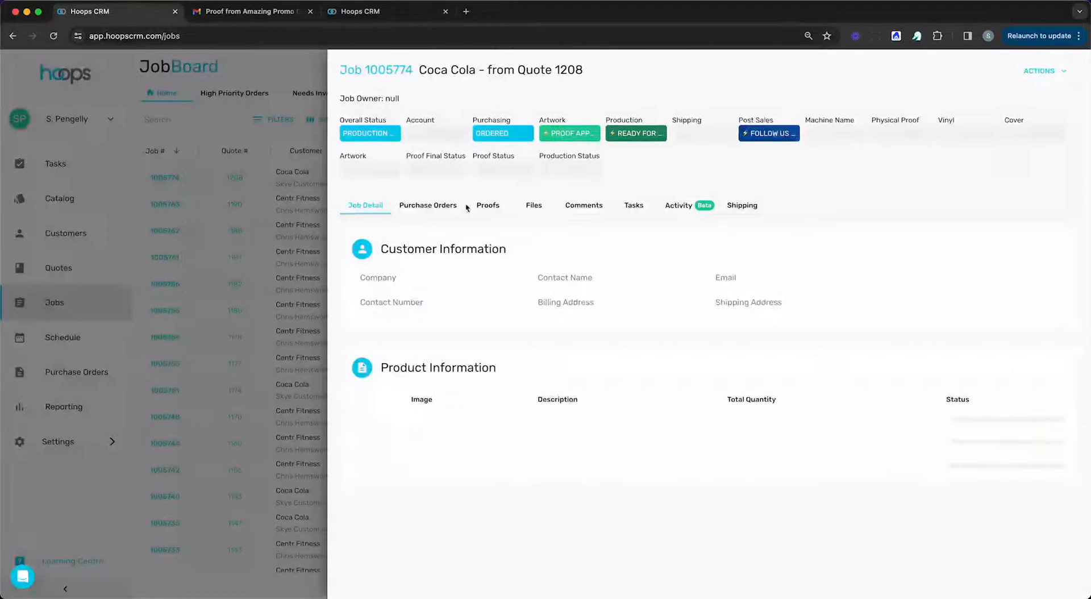
{"action": "left_click", "coordinate": [487, 217]}
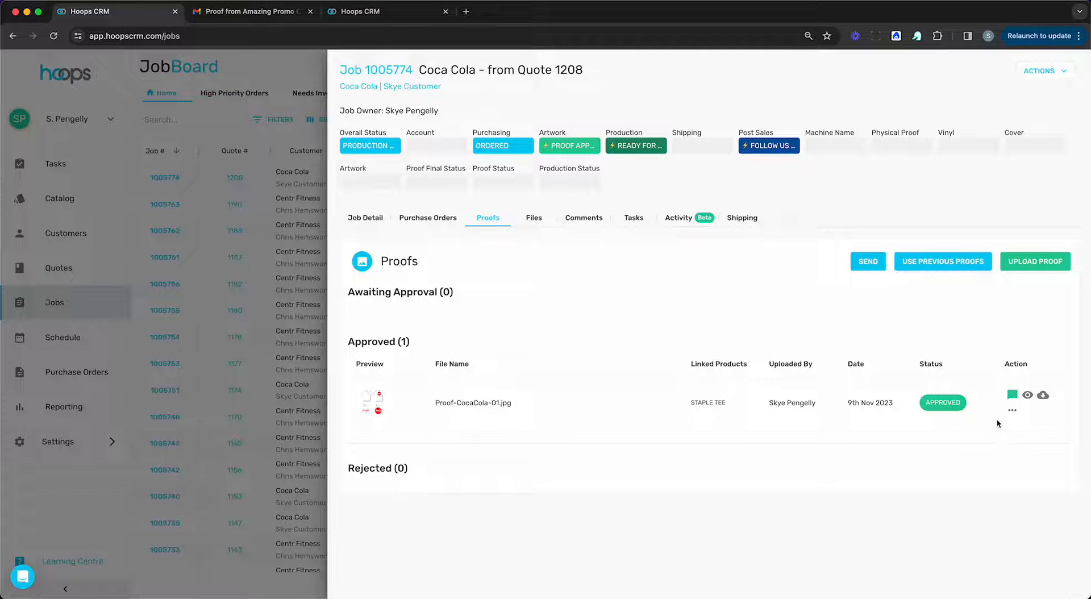
{"action": "left_click", "coordinate": [1012, 395]}
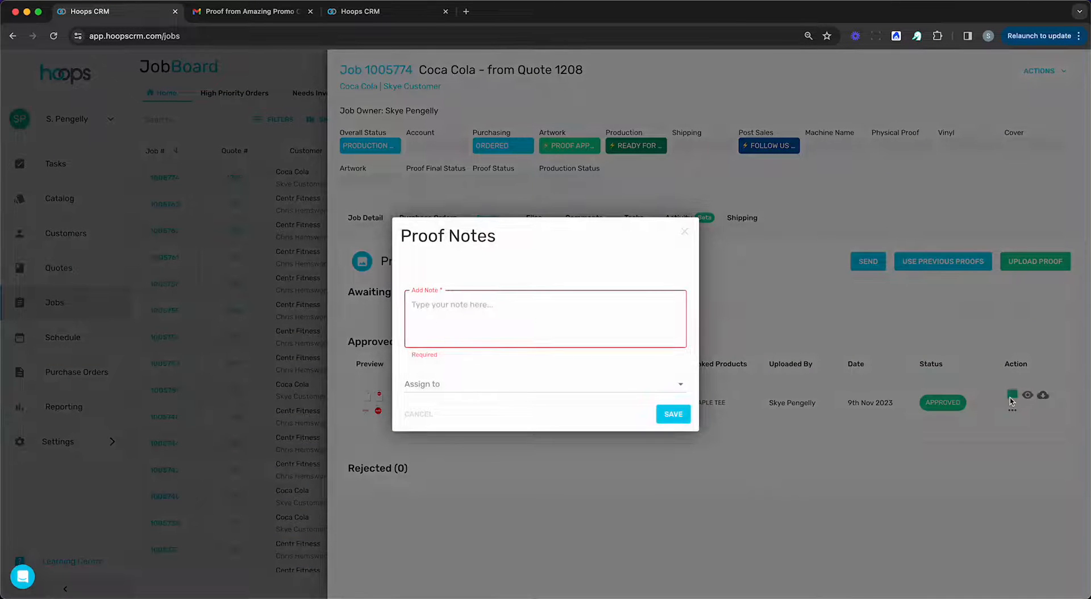
{"action": "left_click", "coordinate": [685, 232]}
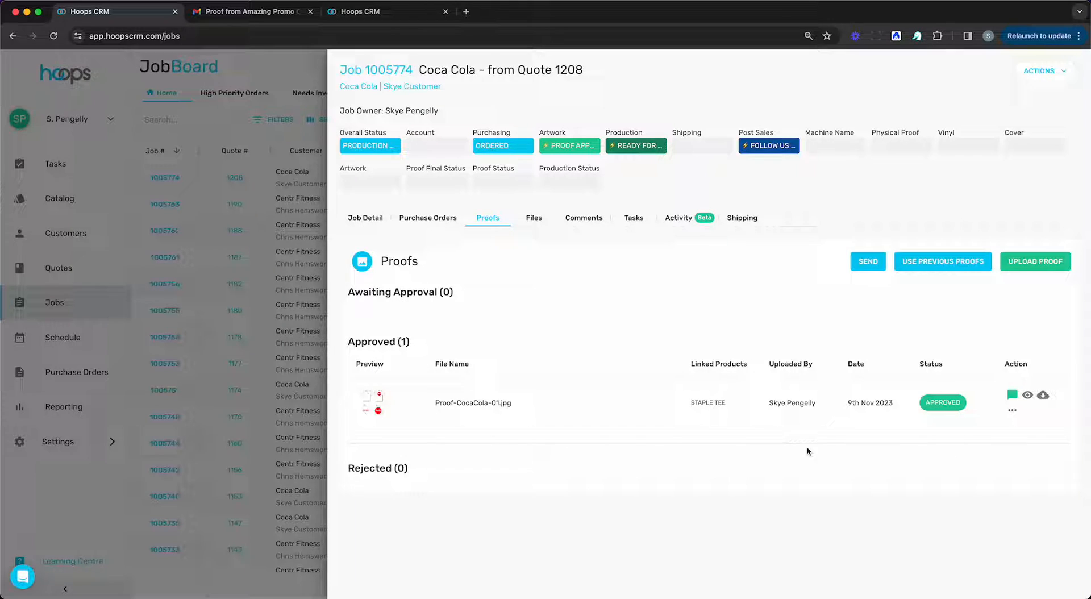
Close the job and review the Coca Cola job's artwork, production and overall statuses on the JobBoard.
{"action": "left_click", "coordinate": [294, 343]}
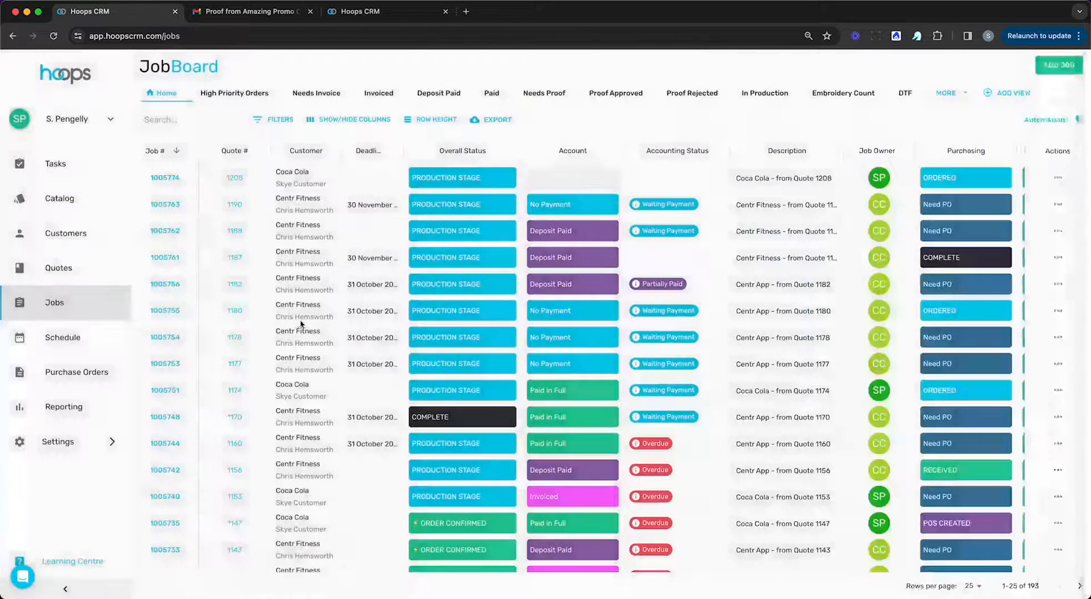
{"action": "scroll", "coordinate": [332, 354], "scroll_direction": "right", "scroll_amount": 10}
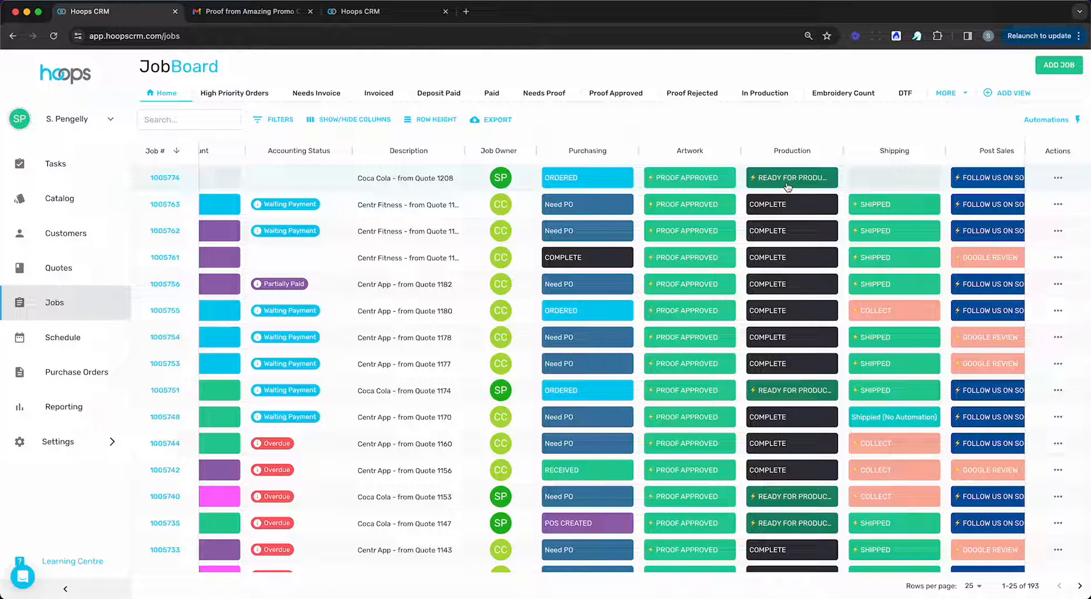
{"action": "scroll", "coordinate": [791, 191], "scroll_direction": "left", "scroll_amount": 2}
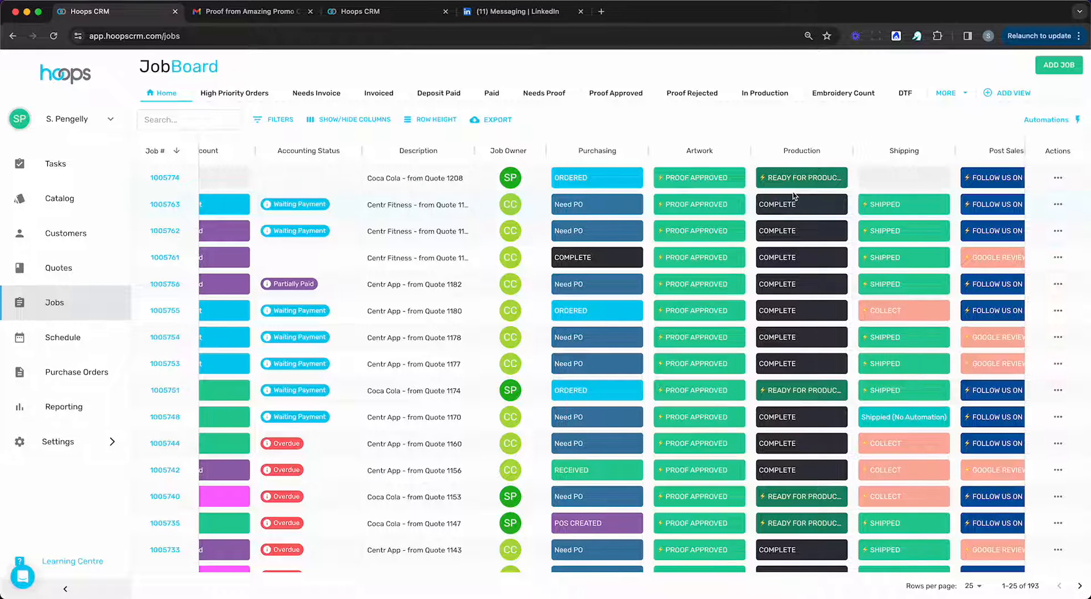
{"action": "scroll", "coordinate": [793, 196], "scroll_direction": "left", "scroll_amount": 5}
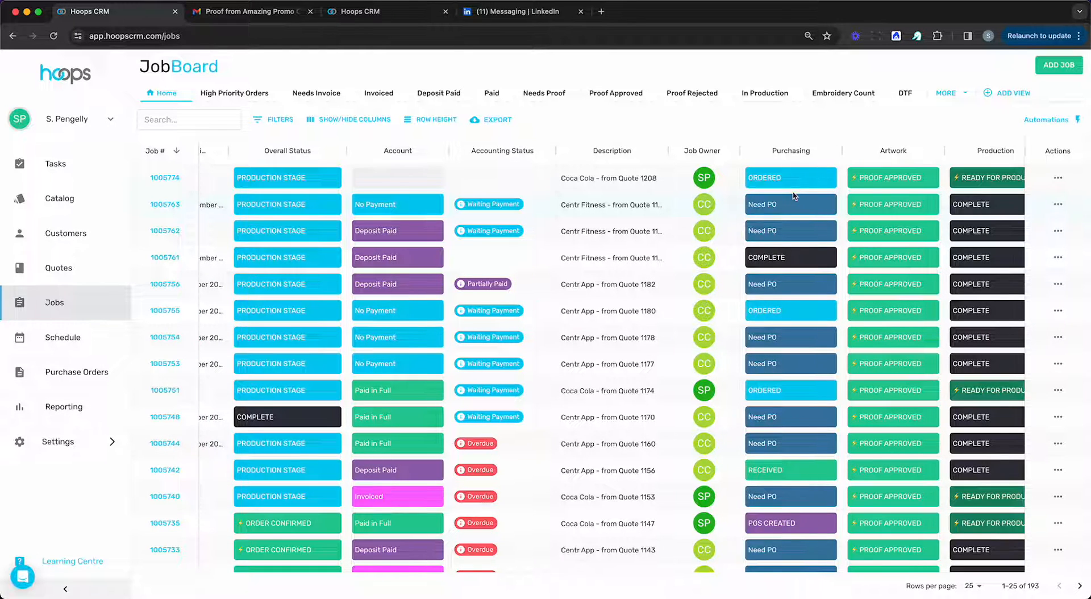
Start a new purchase order from the Coca Cola job for the vendor AS Colour (AU).
{"action": "left_click", "coordinate": [160, 181]}
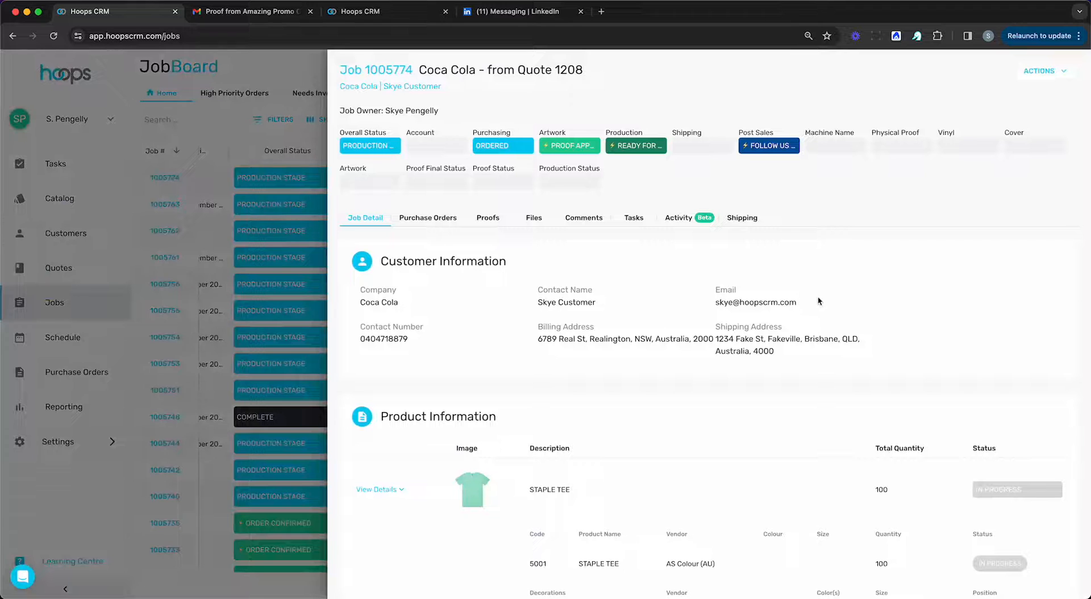
{"action": "scroll", "coordinate": [819, 301], "scroll_direction": "down", "scroll_amount": 1}
{"action": "left_click", "coordinate": [428, 159]}
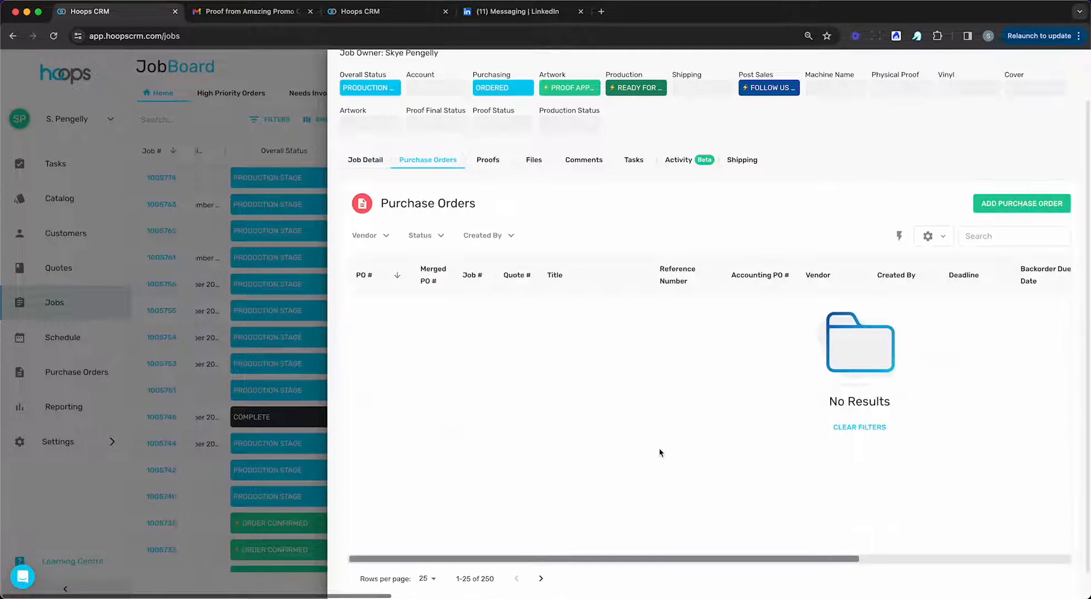
{"action": "left_click", "coordinate": [1020, 206]}
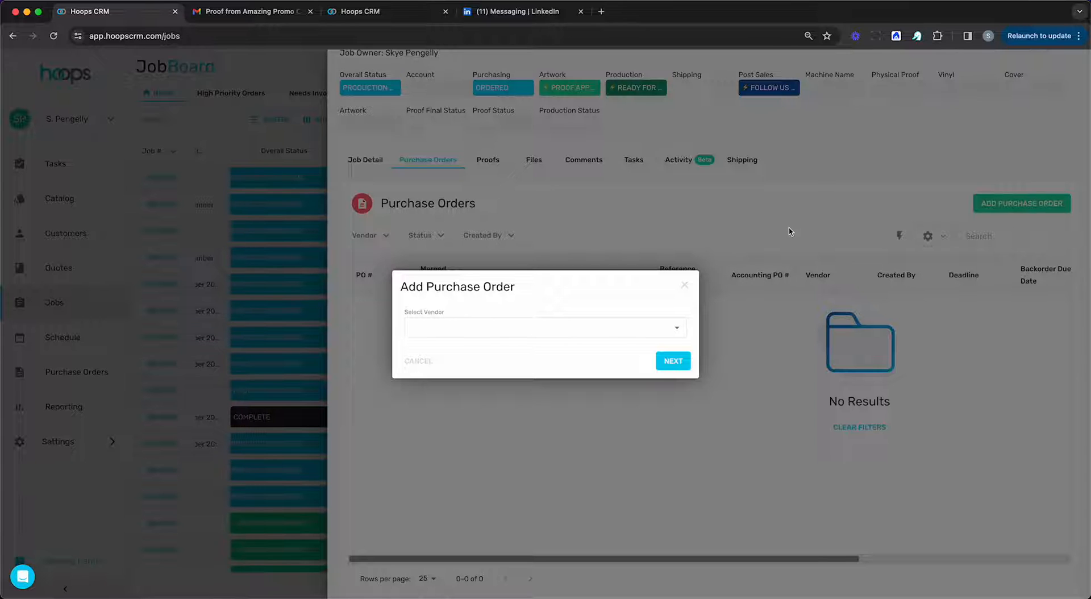
{"action": "left_click", "coordinate": [562, 325]}
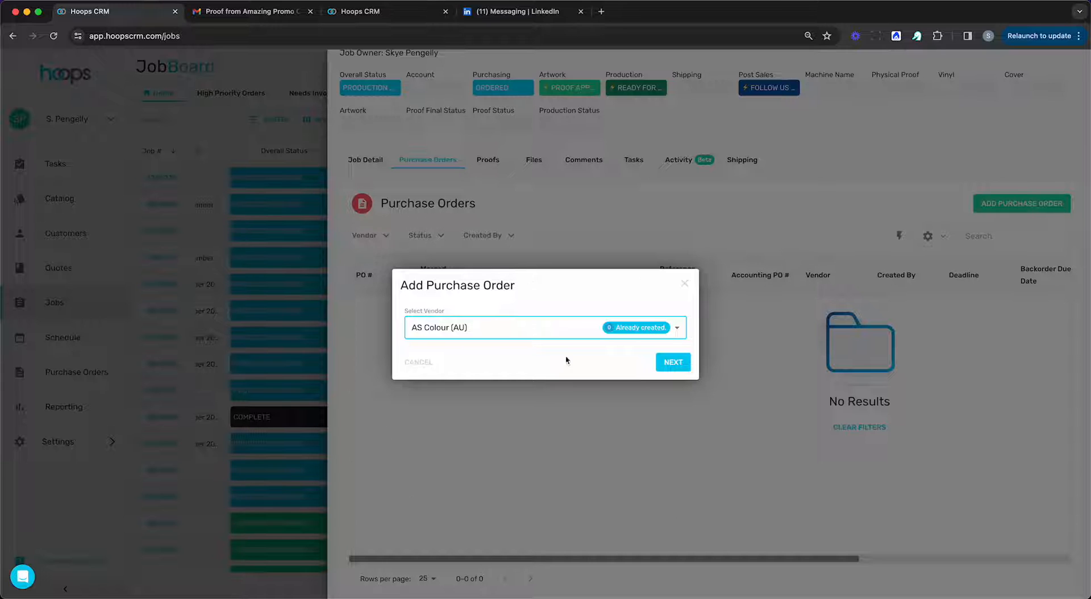
{"action": "left_click", "coordinate": [672, 363]}
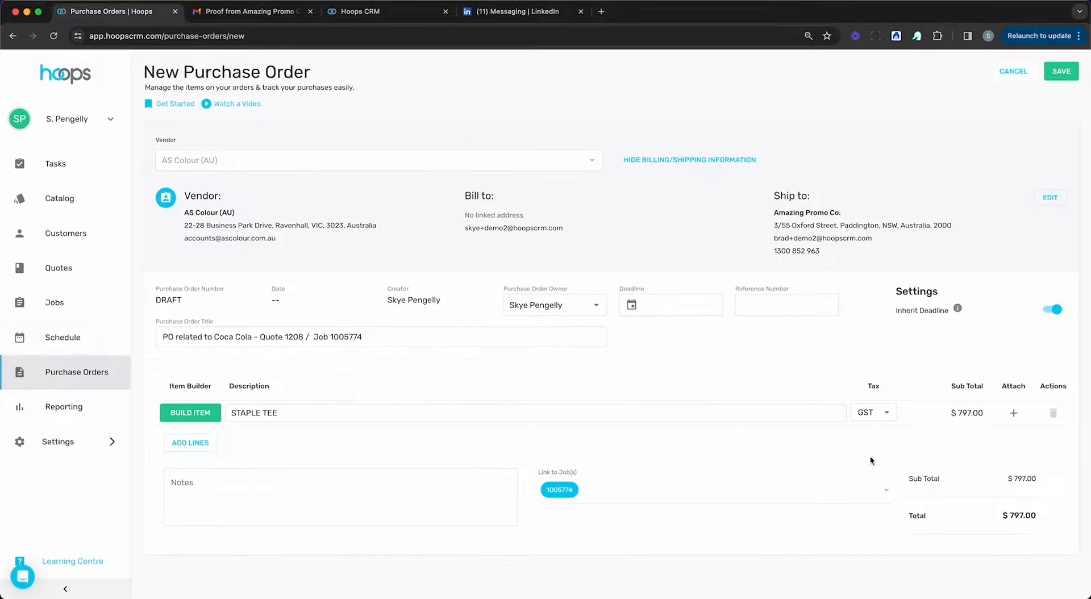
Attach Coca-Cola-Logos.ai and Proof-CocaCola-01.jpg to the STAPLE TEE line and save the purchase order.
{"action": "left_click", "coordinate": [1013, 413]}
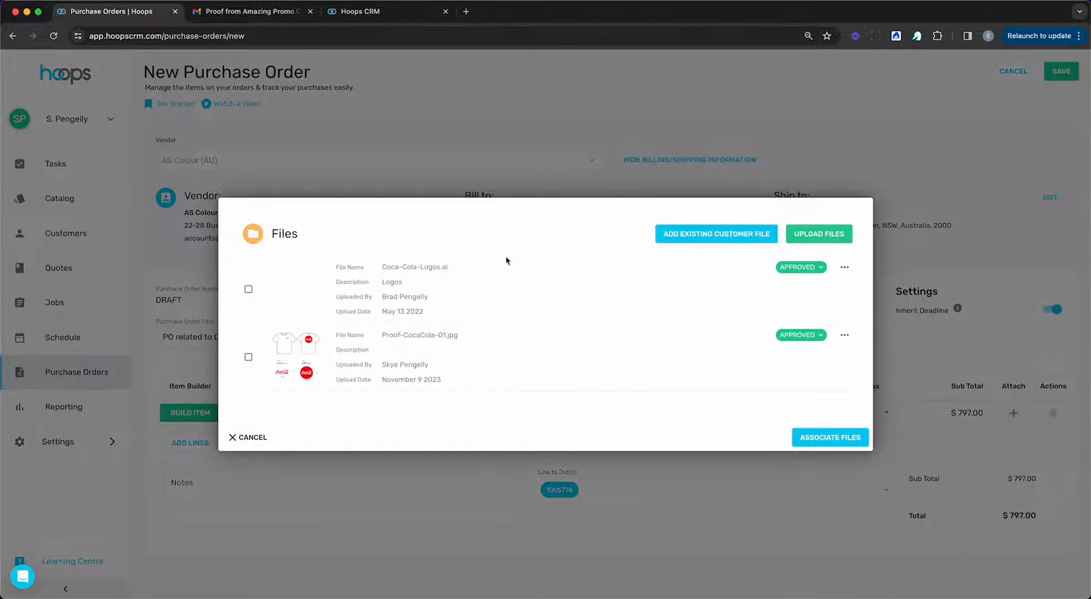
{"action": "left_click", "coordinate": [248, 288]}
{"action": "left_click", "coordinate": [249, 357]}
{"action": "left_click", "coordinate": [814, 448]}
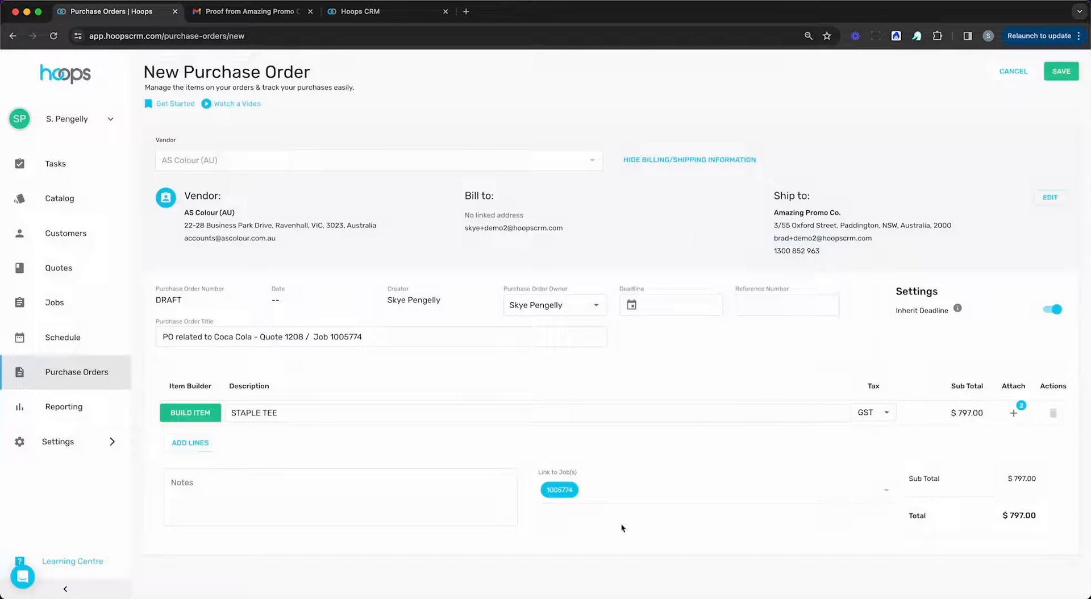
{"action": "left_click", "coordinate": [1061, 71]}
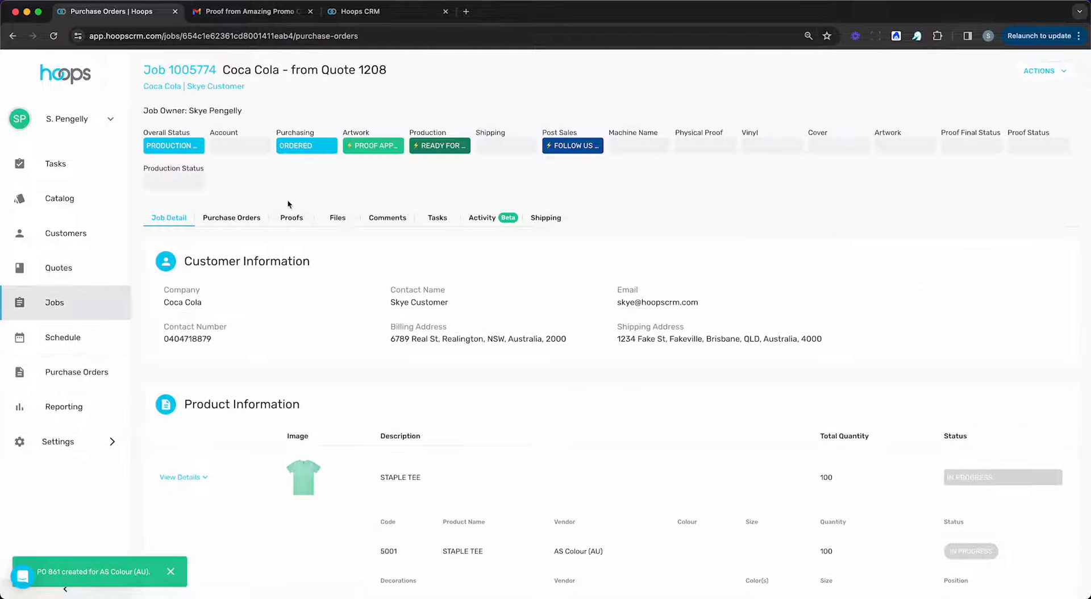
Open the PDF of the job's AS Colour (AU) purchase order, review its line items and attachments, and return to the job.
{"action": "left_click", "coordinate": [242, 219]}
{"action": "scroll", "coordinate": [1028, 372], "scroll_direction": "right", "scroll_amount": 5}
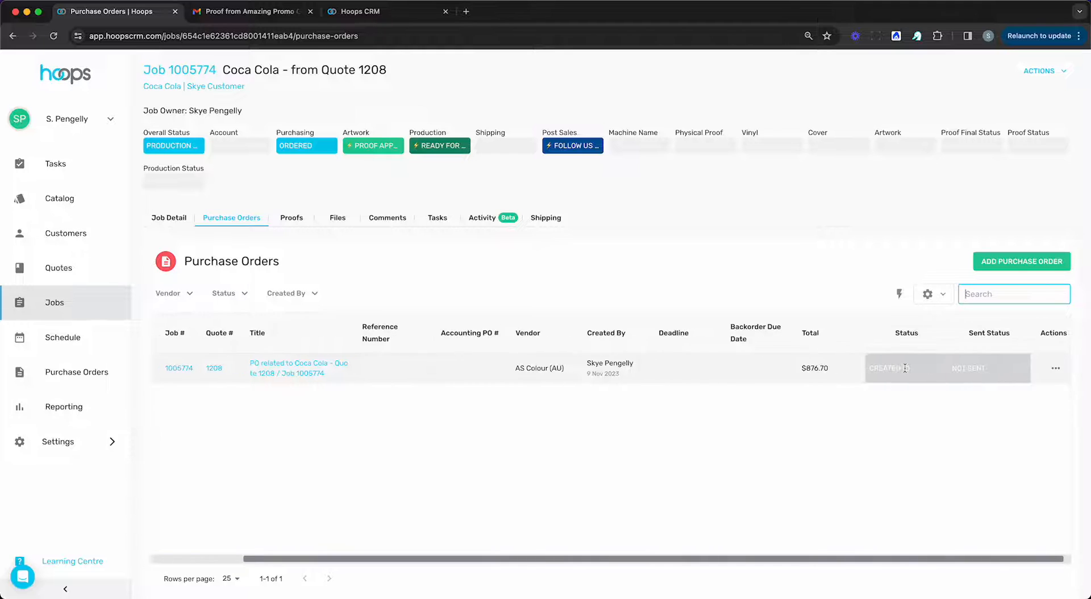
{"action": "left_click", "coordinate": [1050, 368]}
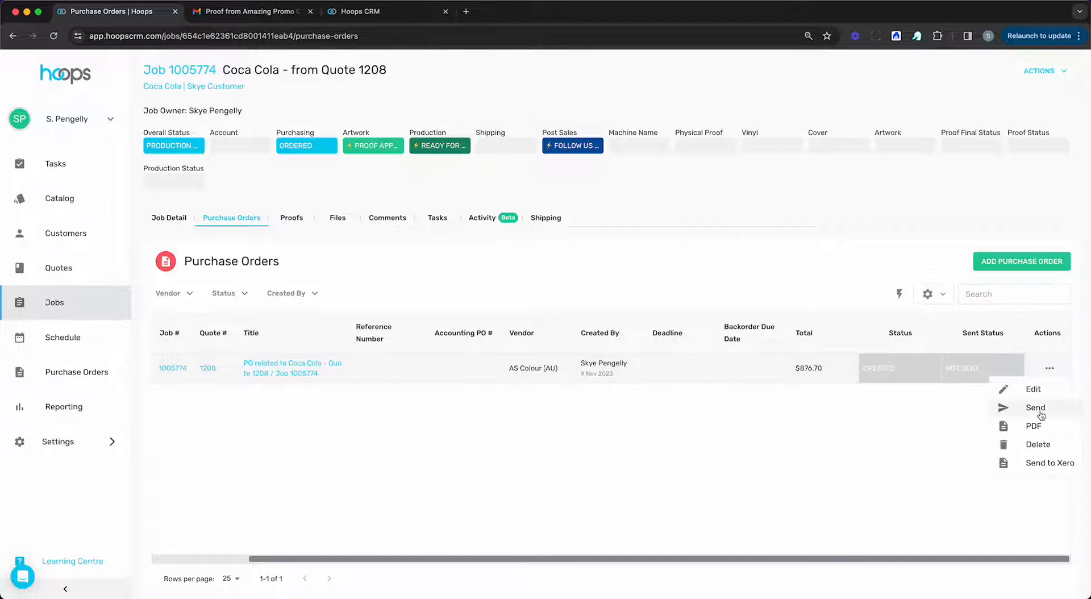
{"action": "left_click", "coordinate": [1035, 425]}
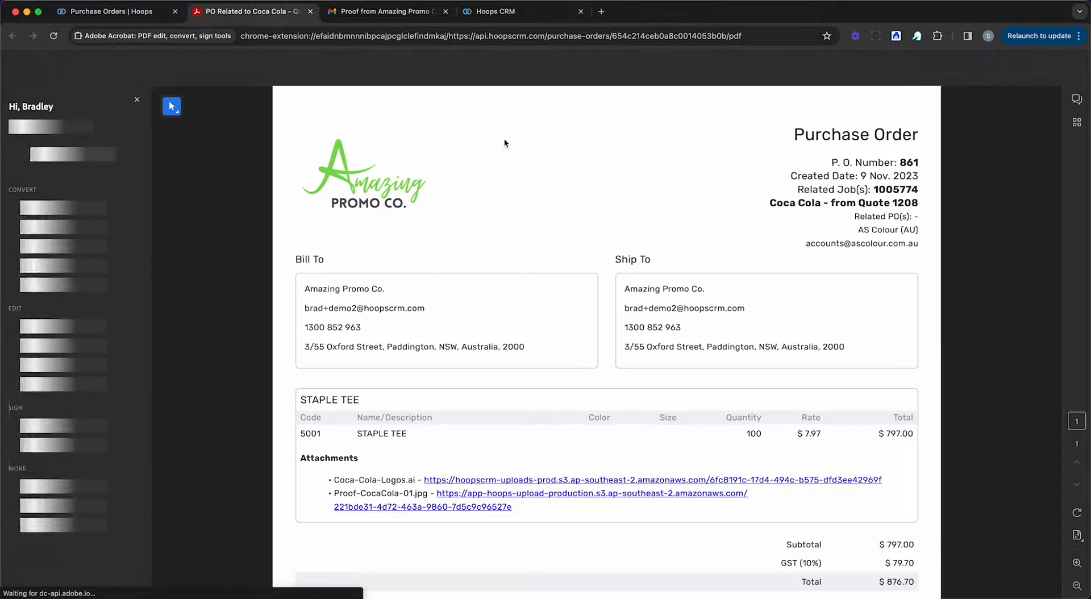
{"action": "scroll", "coordinate": [504, 143], "scroll_direction": "down", "scroll_amount": 1}
{"action": "scroll", "coordinate": [504, 143], "scroll_direction": "down", "scroll_amount": 1}
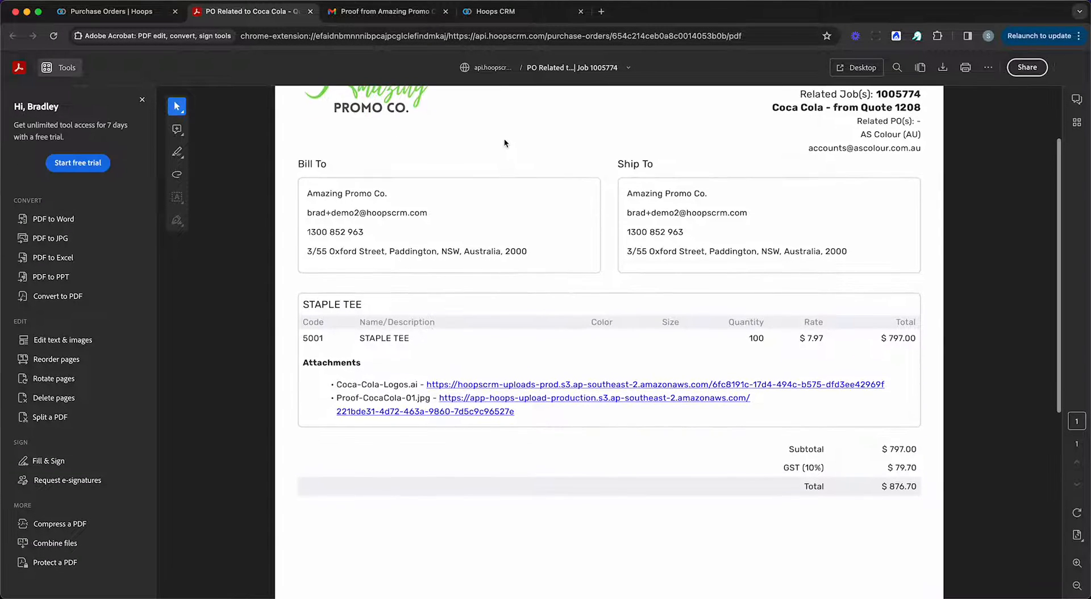
{"action": "scroll", "coordinate": [505, 143], "scroll_direction": "down", "scroll_amount": 1}
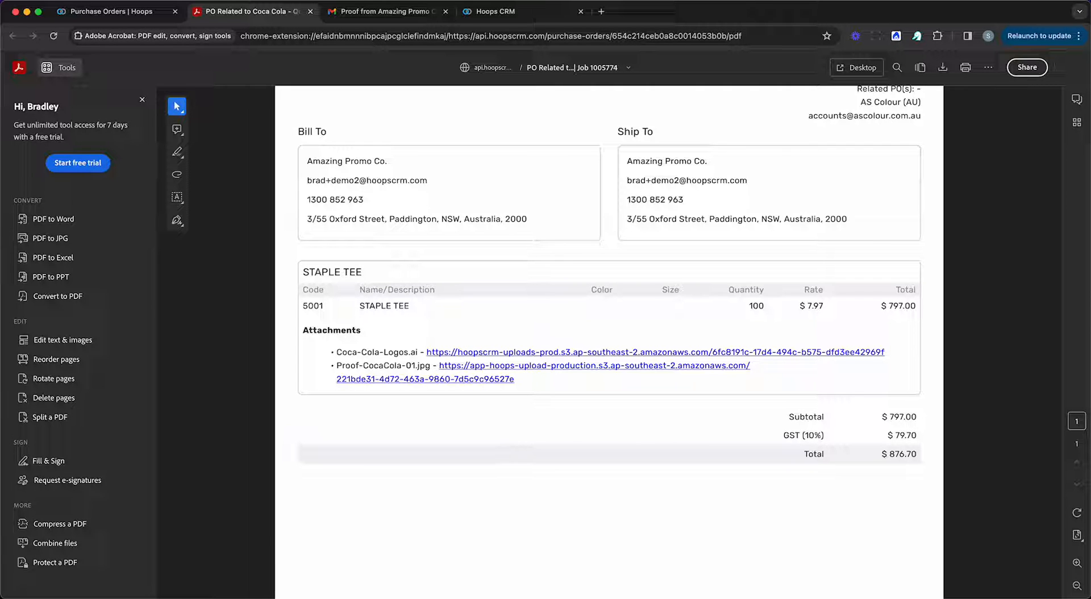
{"action": "key", "text": "super+w"}
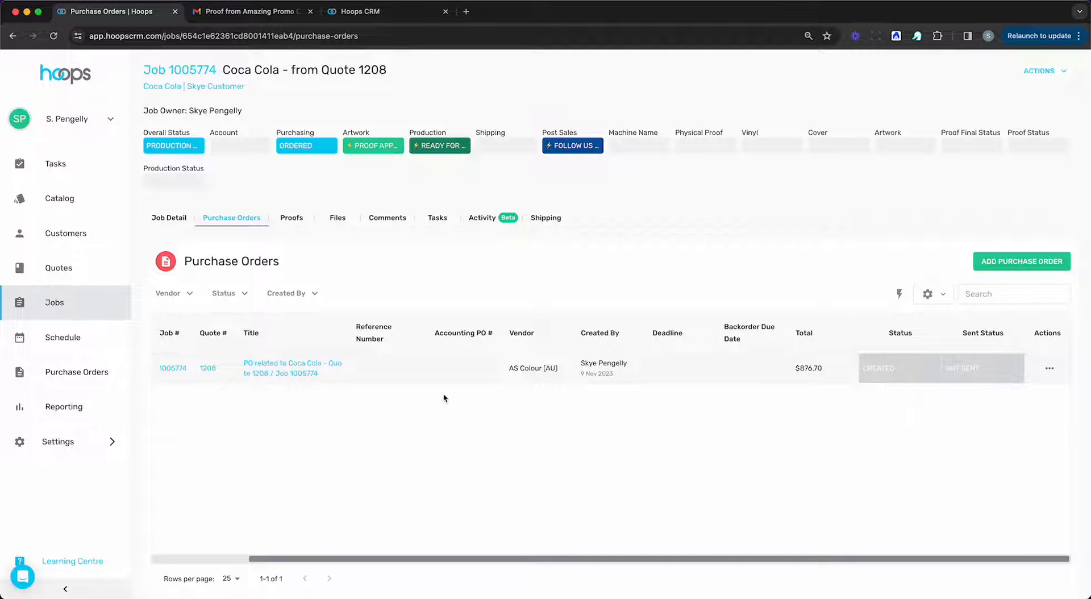
{"action": "scroll", "coordinate": [444, 398], "scroll_direction": "left", "scroll_amount": 2}
{"action": "scroll", "coordinate": [444, 398], "scroll_direction": "left", "scroll_amount": 1}
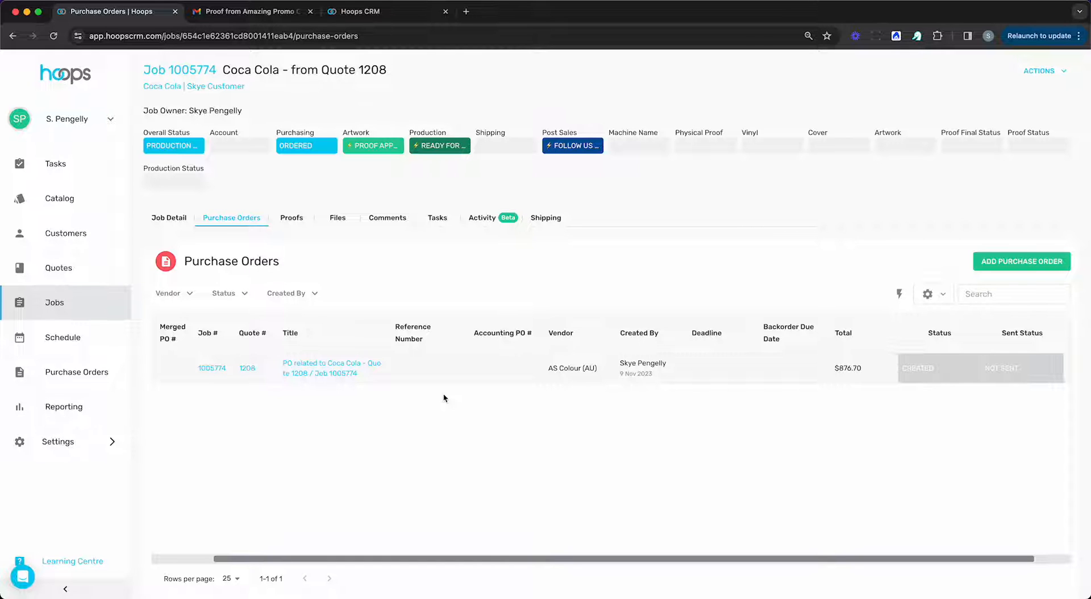
{"action": "scroll", "coordinate": [444, 398], "scroll_direction": "left", "scroll_amount": 1}
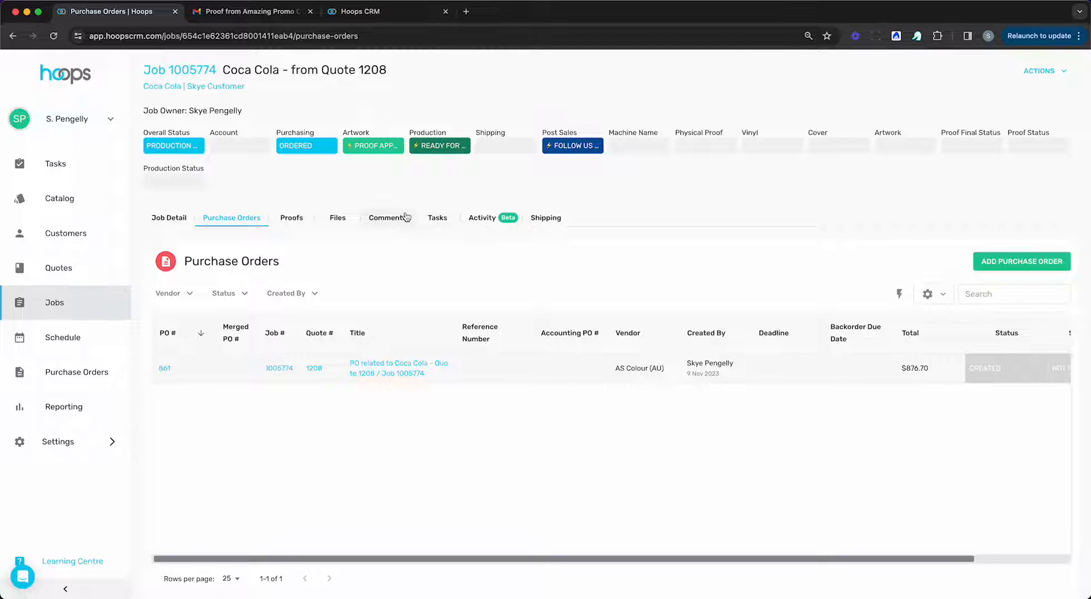
Add a job comment mentioning the first suggested colleague with the text "please follow up on proof approval".
{"action": "left_click", "coordinate": [387, 217]}
{"action": "left_click", "coordinate": [347, 267]}
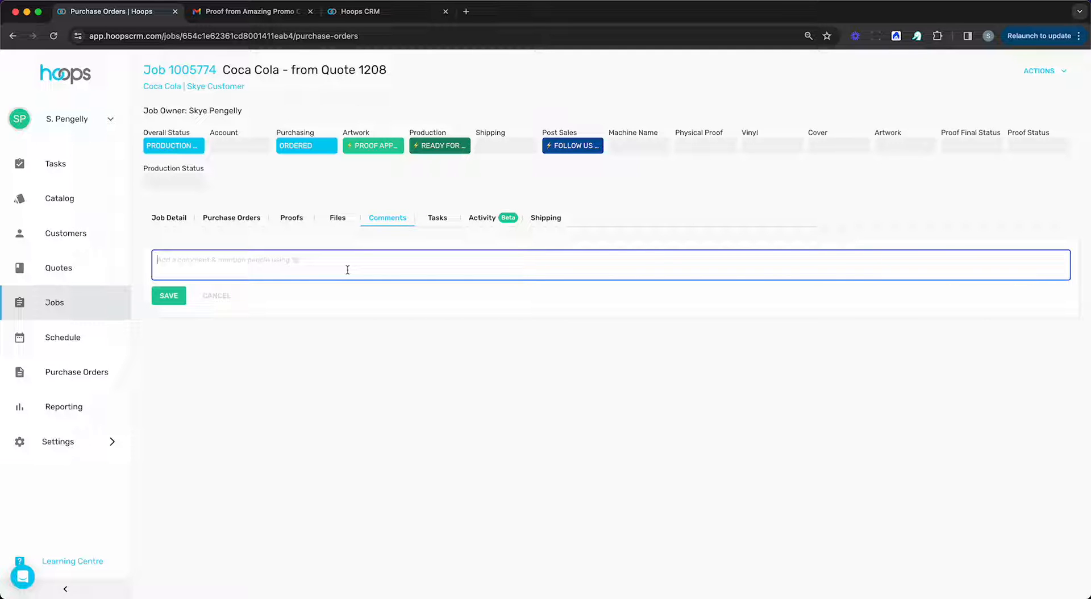
{"action": "type", "text": "@"}
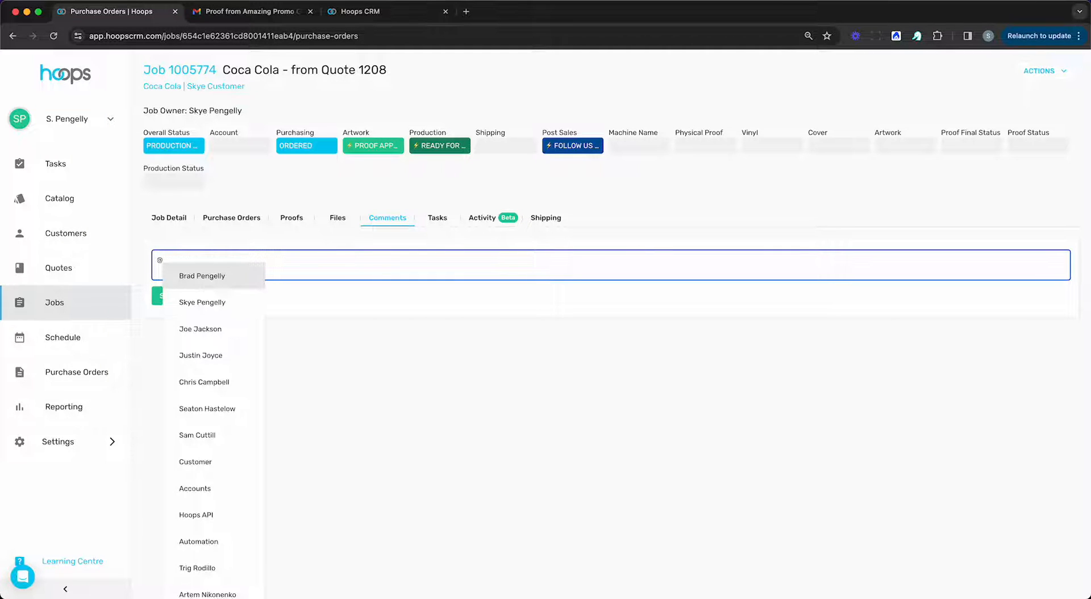
{"action": "key", "text": "Return"}
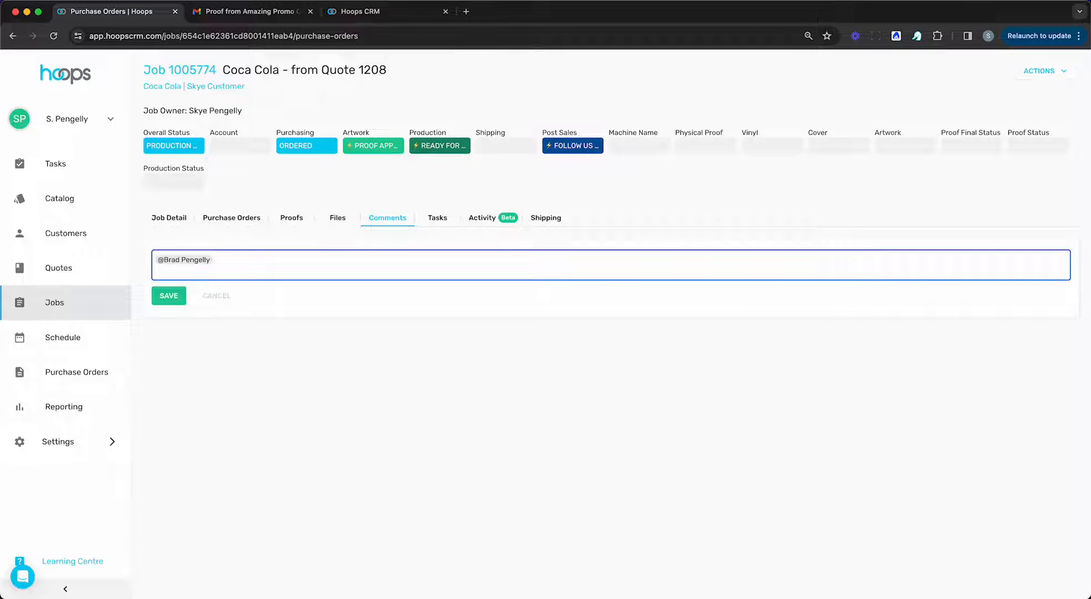
{"action": "type", "text": "please follow up on proof approval"}
{"action": "left_click", "coordinate": [175, 300]}
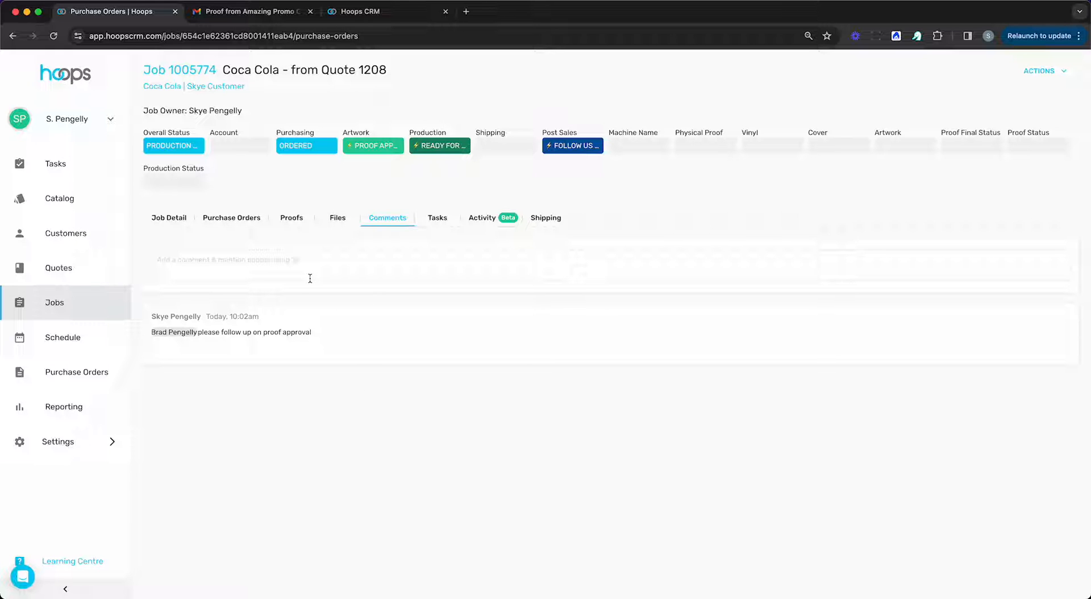
View the job's tasks and its activity history.
{"action": "left_click", "coordinate": [438, 218]}
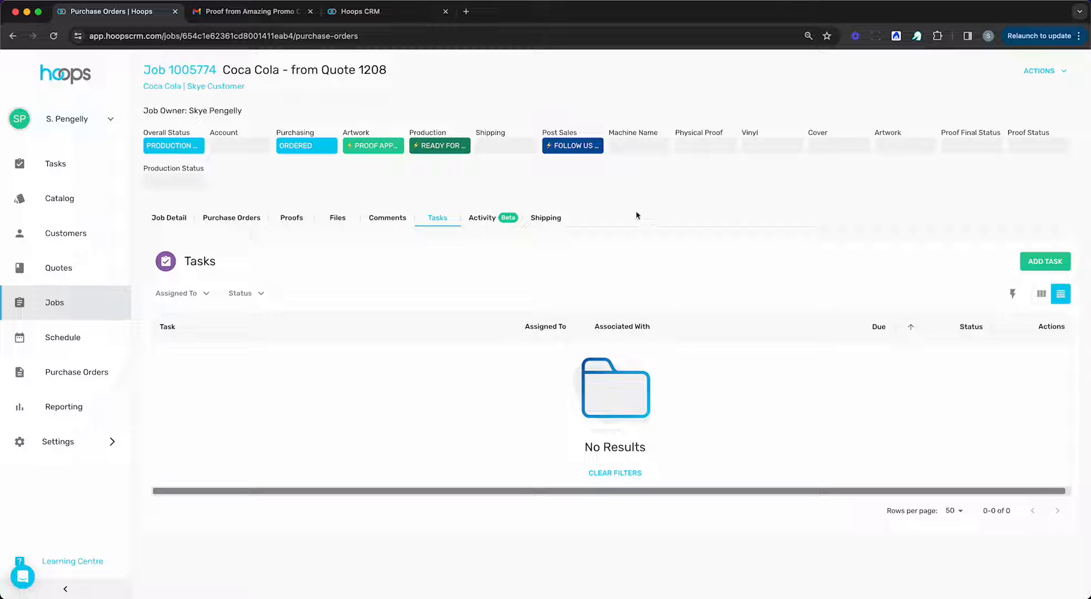
{"action": "left_click", "coordinate": [481, 222]}
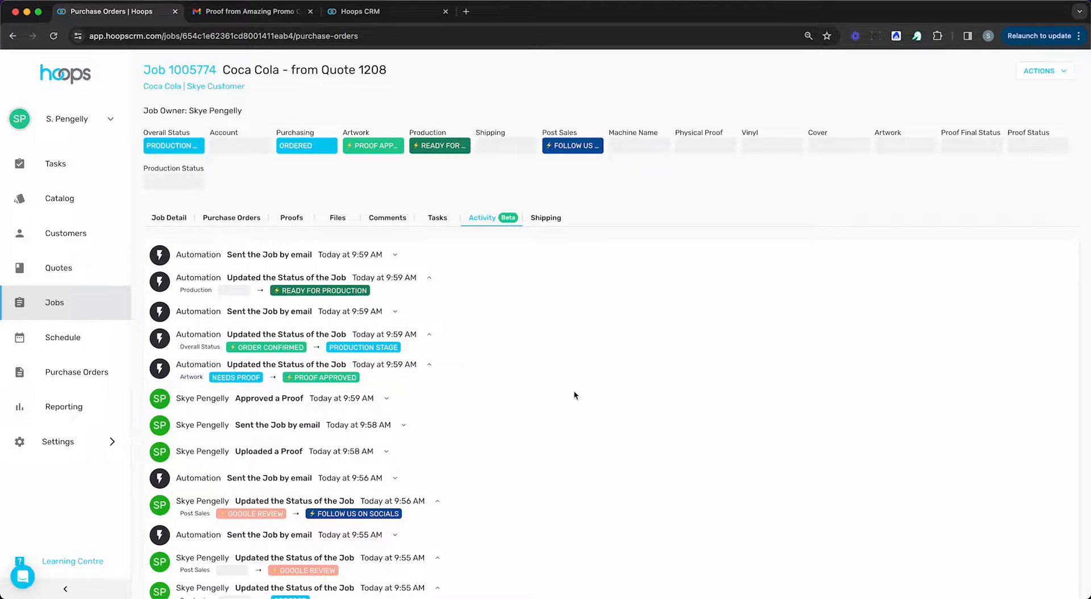
Look through the job's activity history, including the details of the uploaded proof and the automated email about the approved proof.
{"action": "scroll", "coordinate": [574, 395], "scroll_direction": "down", "scroll_amount": 3}
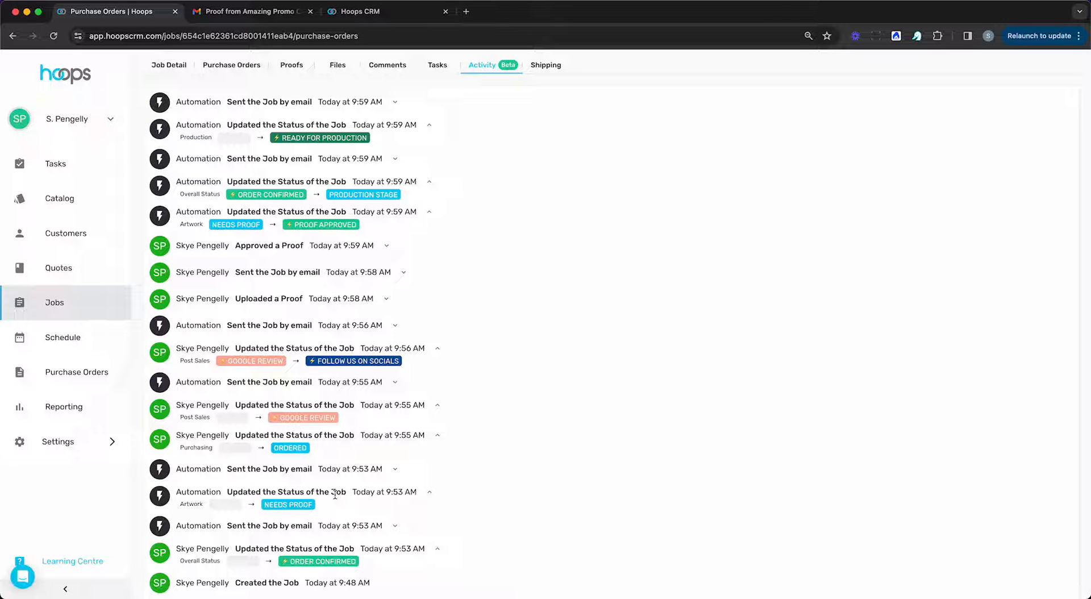
{"action": "left_click", "coordinate": [387, 297]}
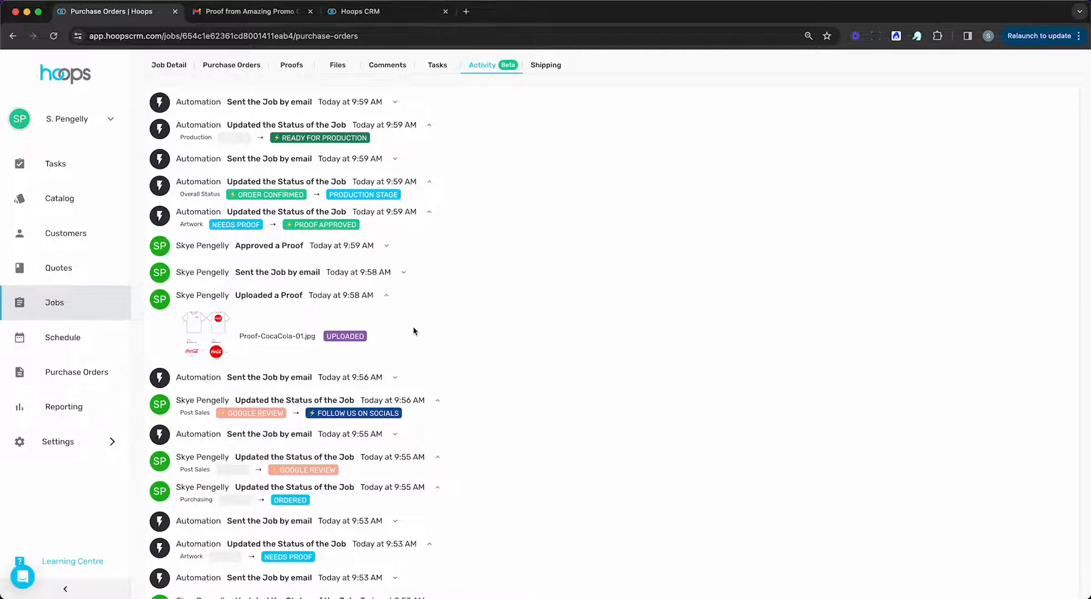
{"action": "scroll", "coordinate": [445, 347], "scroll_direction": "up", "scroll_amount": 3}
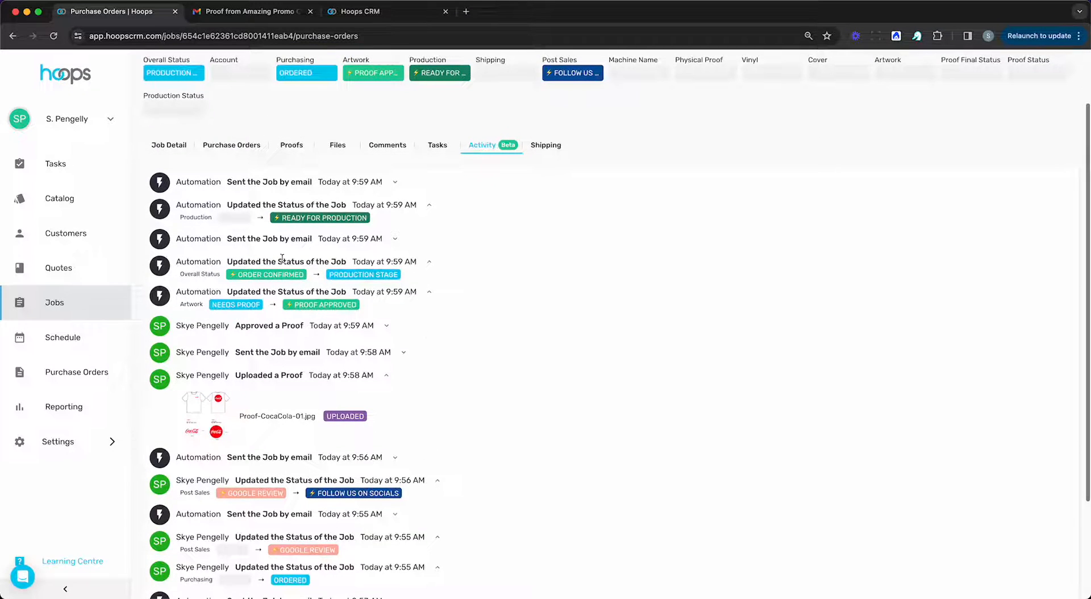
{"action": "left_click", "coordinate": [395, 239]}
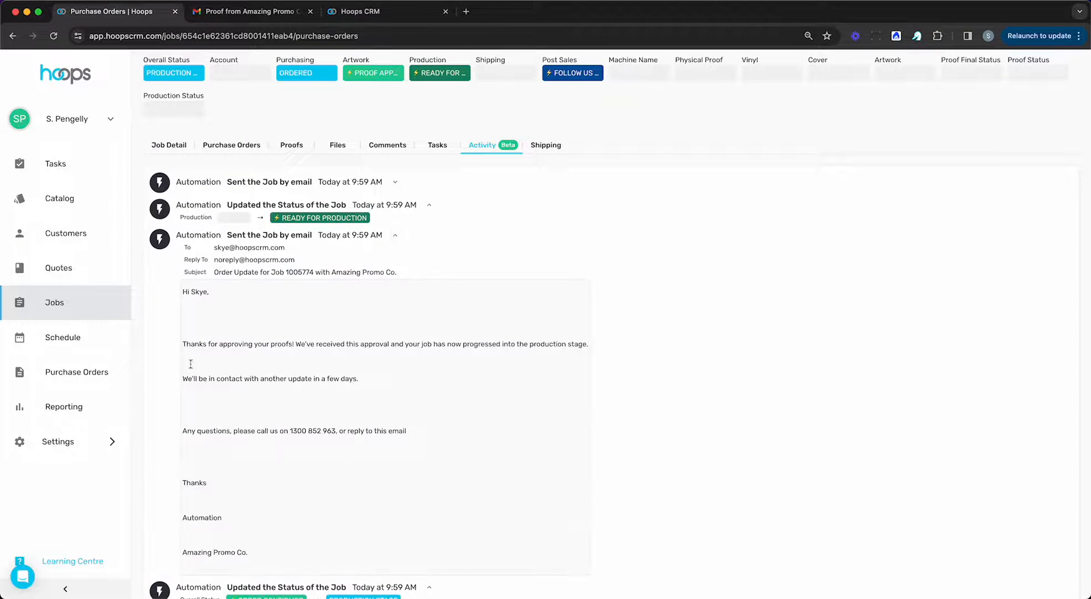
{"action": "left_click", "coordinate": [394, 235]}
{"action": "scroll", "coordinate": [392, 242], "scroll_direction": "down", "scroll_amount": 3}
{"action": "scroll", "coordinate": [392, 242], "scroll_direction": "up", "scroll_amount": 8}
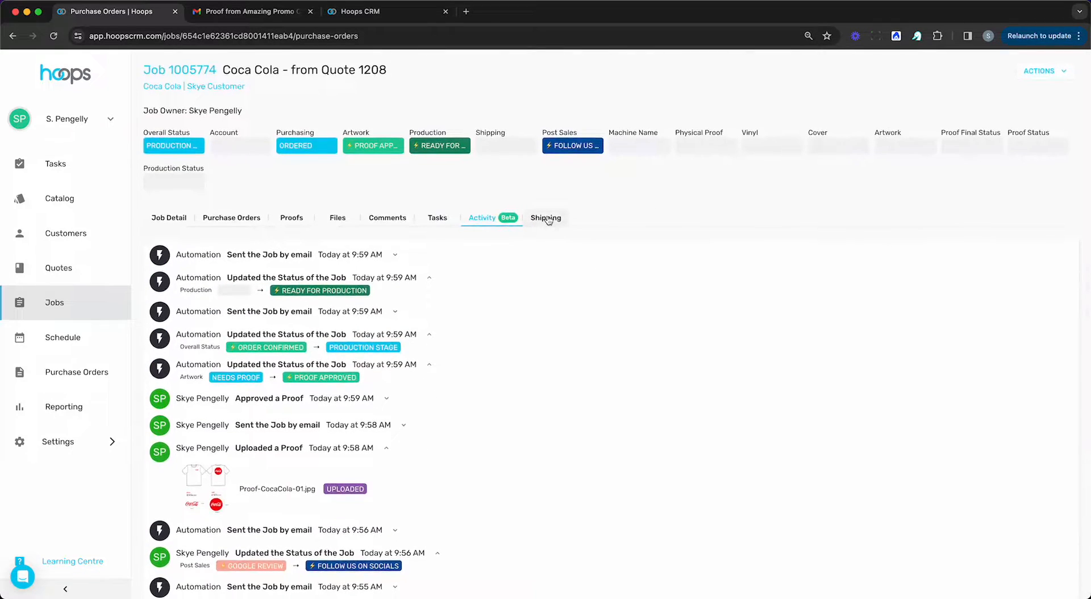
View the job's shipping information and return to the JobBoard.
{"action": "left_click", "coordinate": [546, 218]}
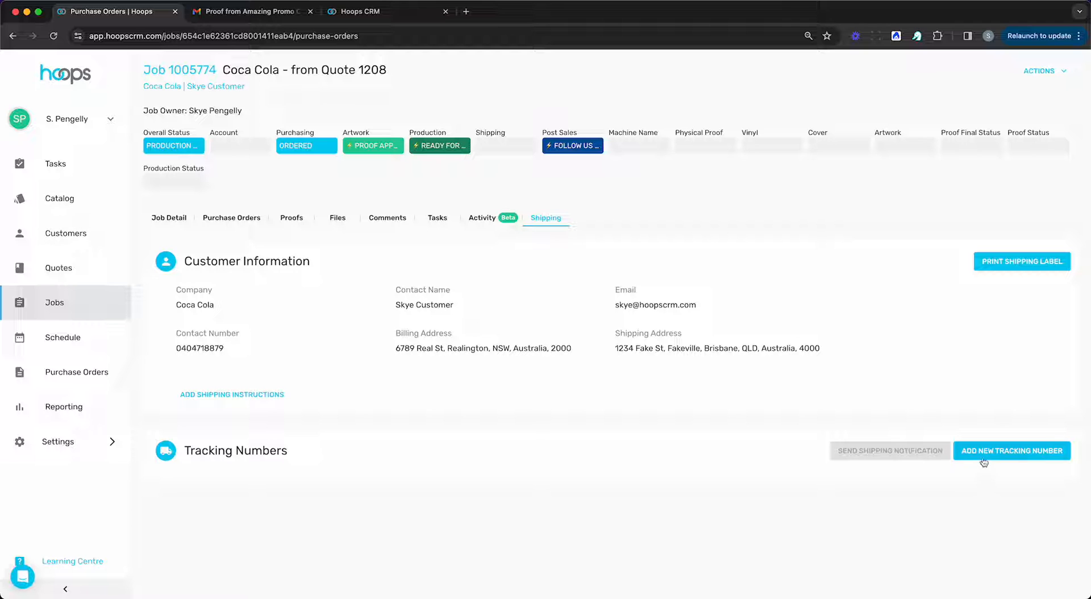
{"action": "left_click", "coordinate": [82, 303]}
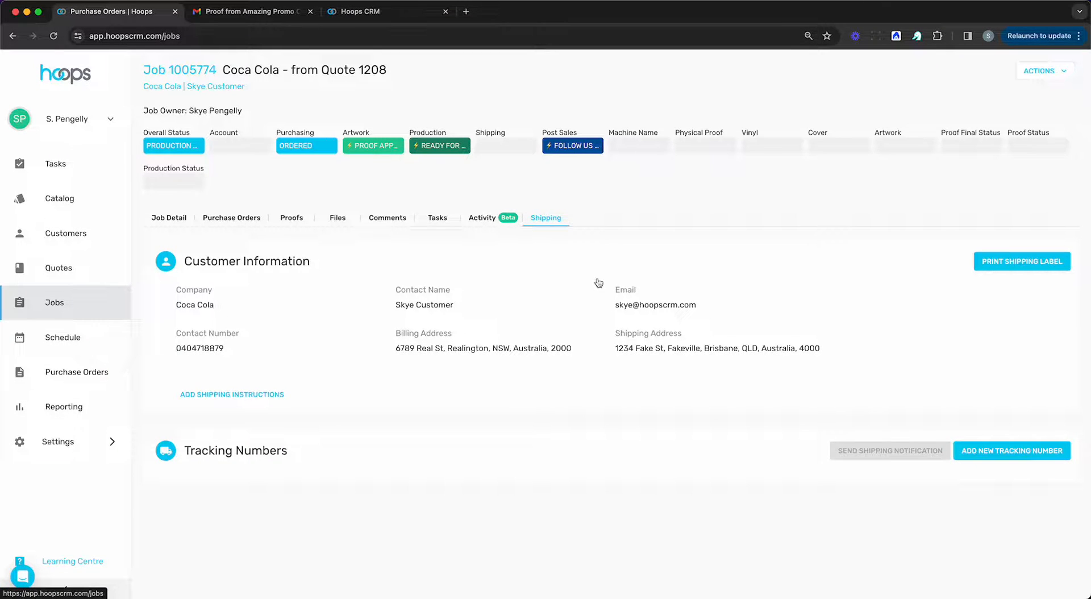
Set the Shipping status of the newest Coca Cola job to SHIPPED.
{"action": "scroll", "coordinate": [515, 259], "scroll_direction": "right", "scroll_amount": 10}
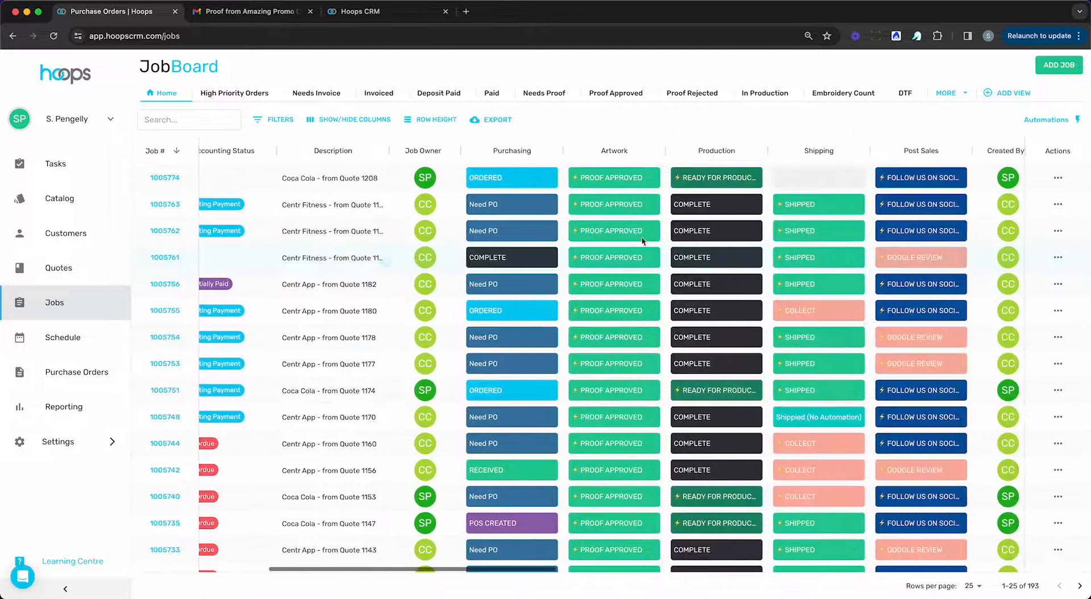
{"action": "left_click", "coordinate": [806, 181]}
{"action": "left_click", "coordinate": [787, 321]}
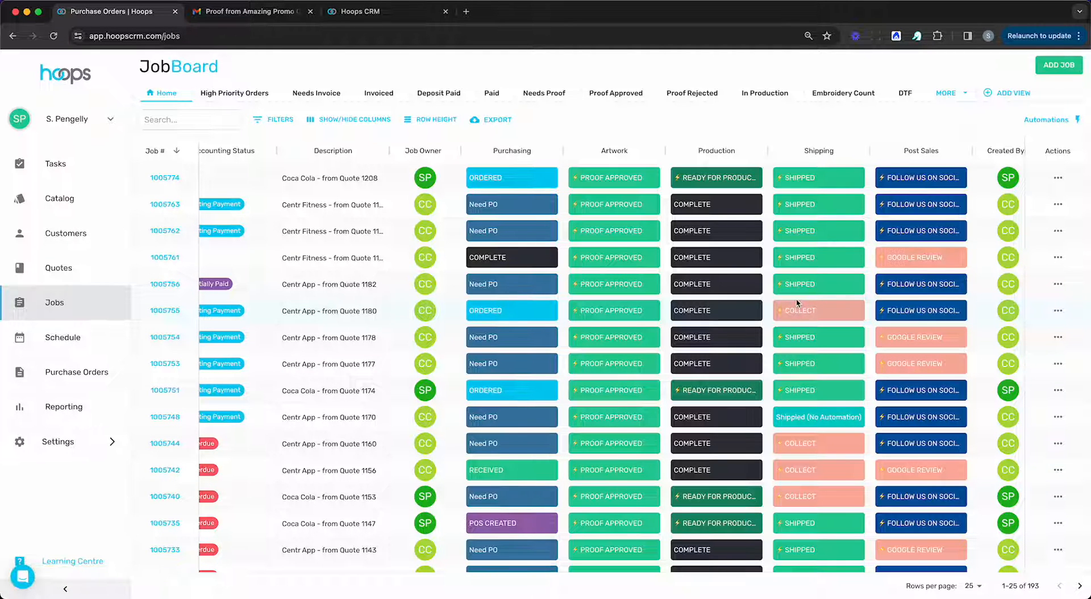
Change the Shipping status of the newest Coca Cola job to COLLECT.
{"action": "scroll", "coordinate": [710, 281], "scroll_direction": "right", "scroll_amount": 3}
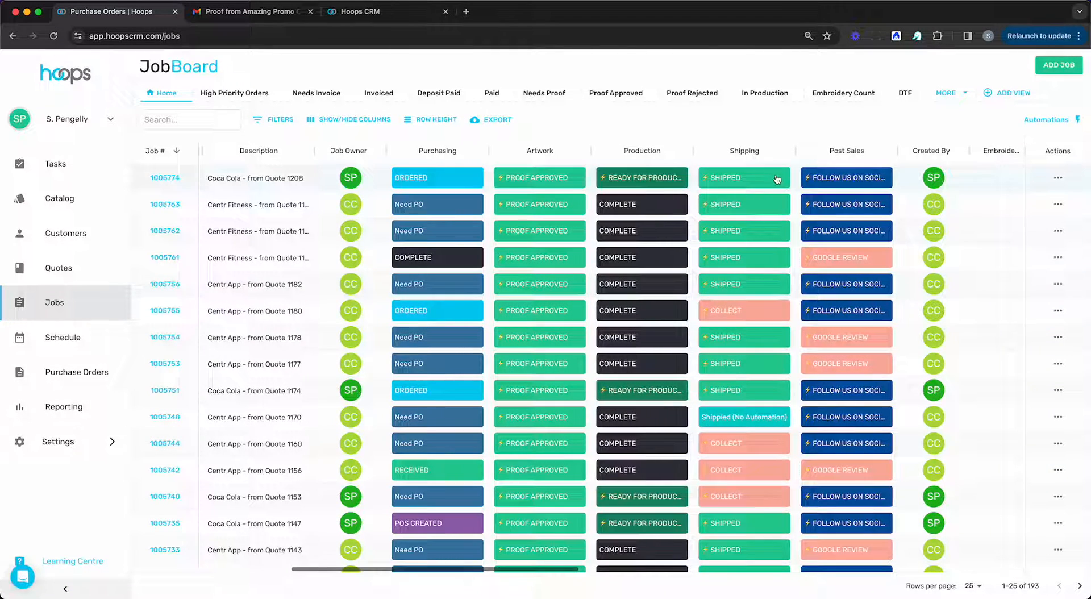
{"action": "left_click", "coordinate": [774, 178]}
{"action": "left_click", "coordinate": [744, 305]}
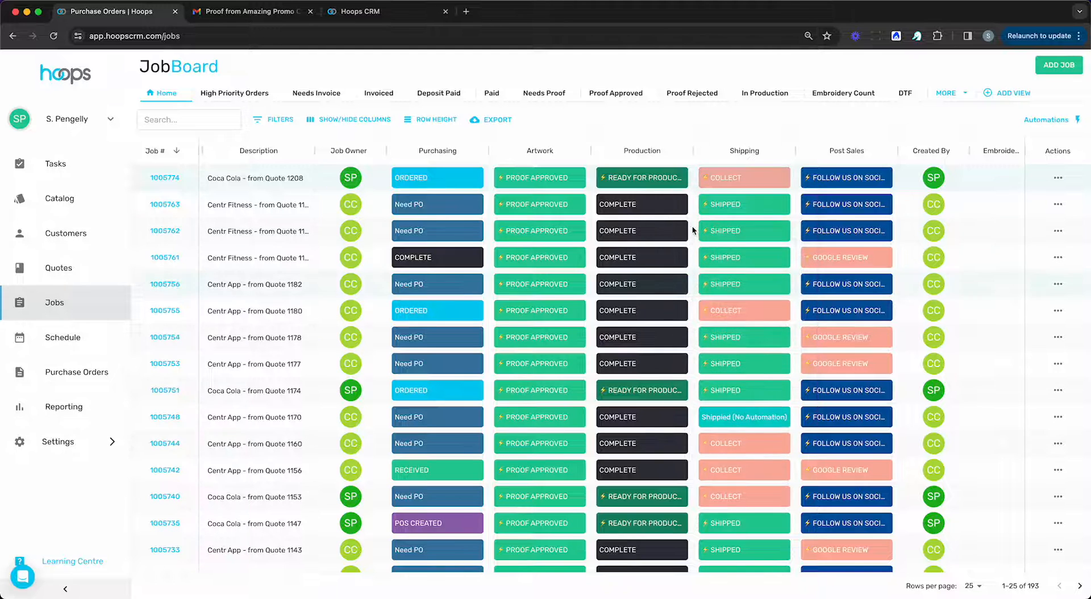
Look across the JobBoard's columns, from account and purchasing statuses to artwork, production, shipping and post sales.
{"action": "scroll", "coordinate": [694, 230], "scroll_direction": "left", "scroll_amount": 3}
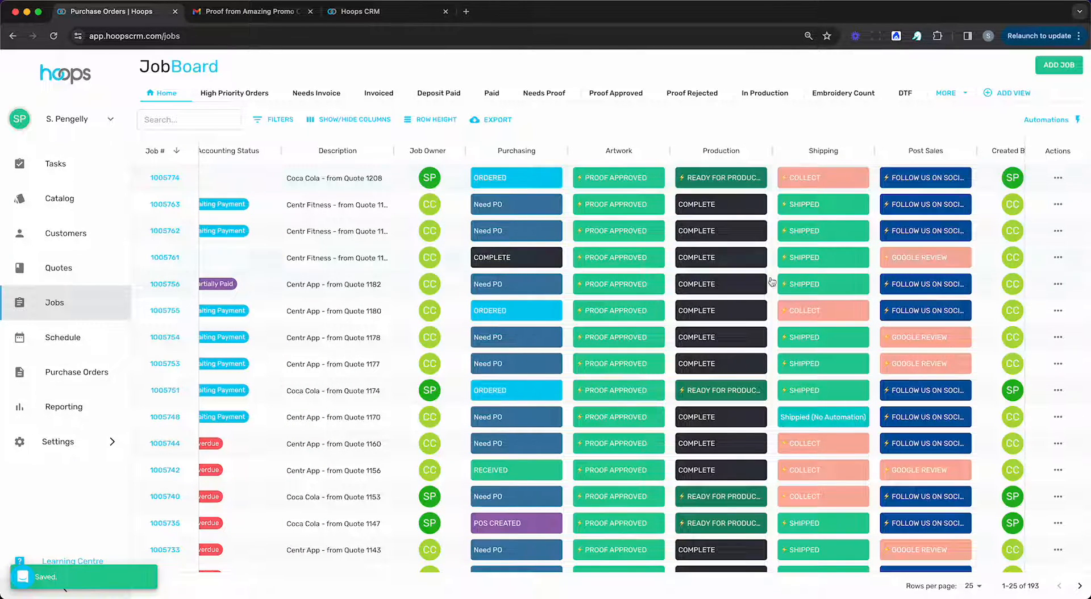
{"action": "scroll", "coordinate": [761, 298], "scroll_direction": "left", "scroll_amount": 2}
{"action": "scroll", "coordinate": [761, 297], "scroll_direction": "left", "scroll_amount": 3}
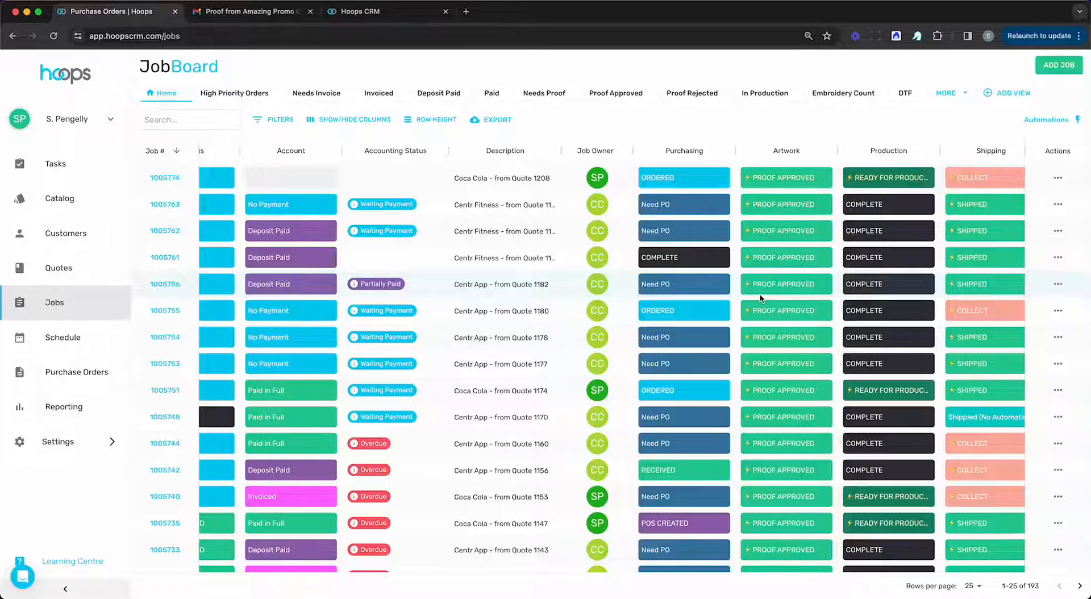
{"action": "scroll", "coordinate": [401, 363], "scroll_direction": "right", "scroll_amount": 5}
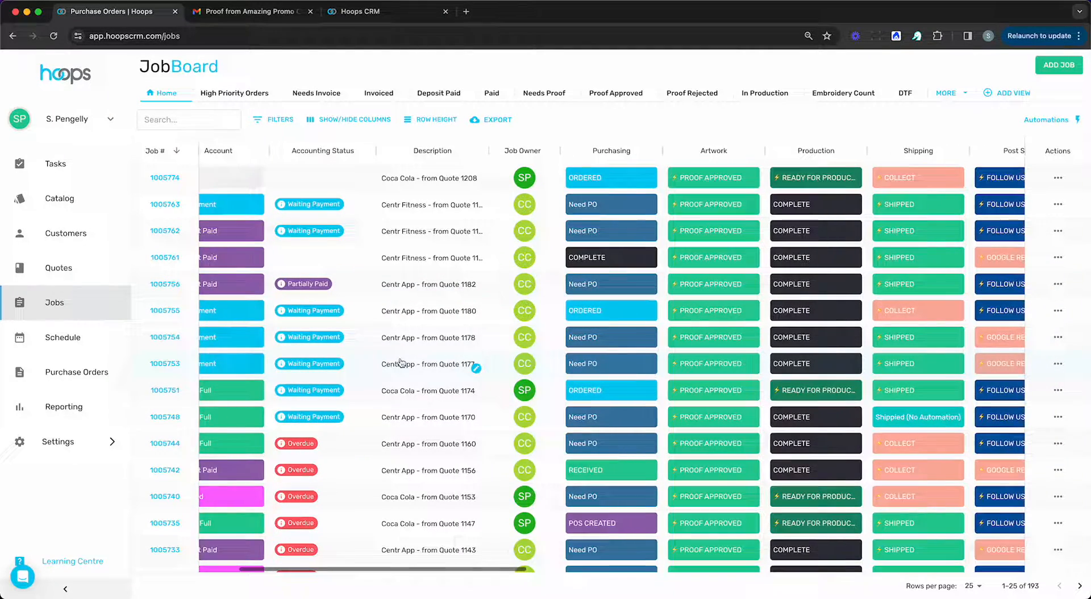
{"action": "scroll", "coordinate": [401, 362], "scroll_direction": "left", "scroll_amount": 3}
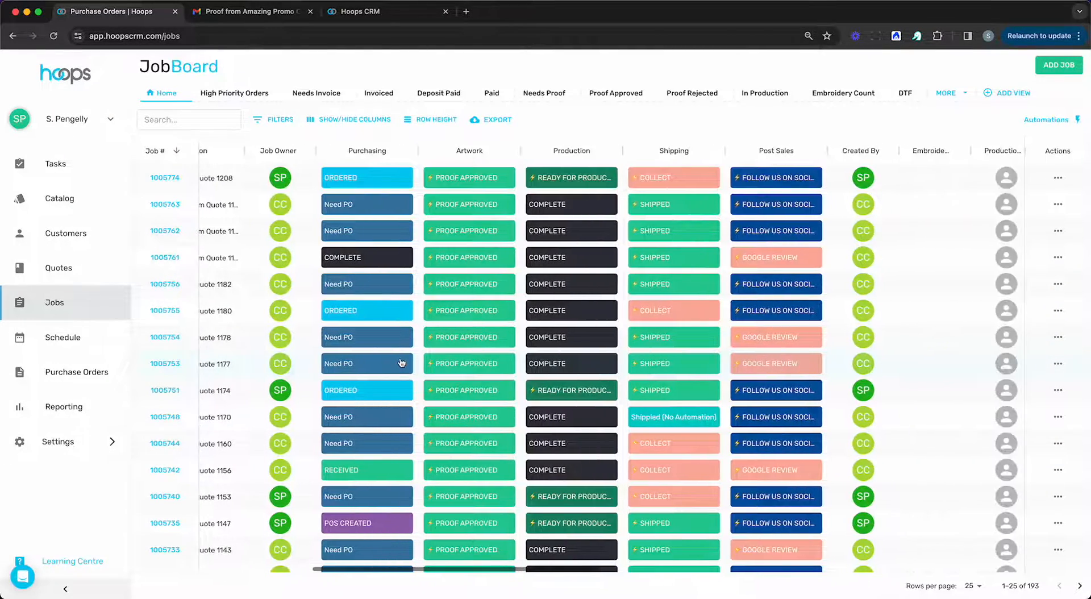
{"action": "scroll", "coordinate": [401, 362], "scroll_direction": "left", "scroll_amount": 10}
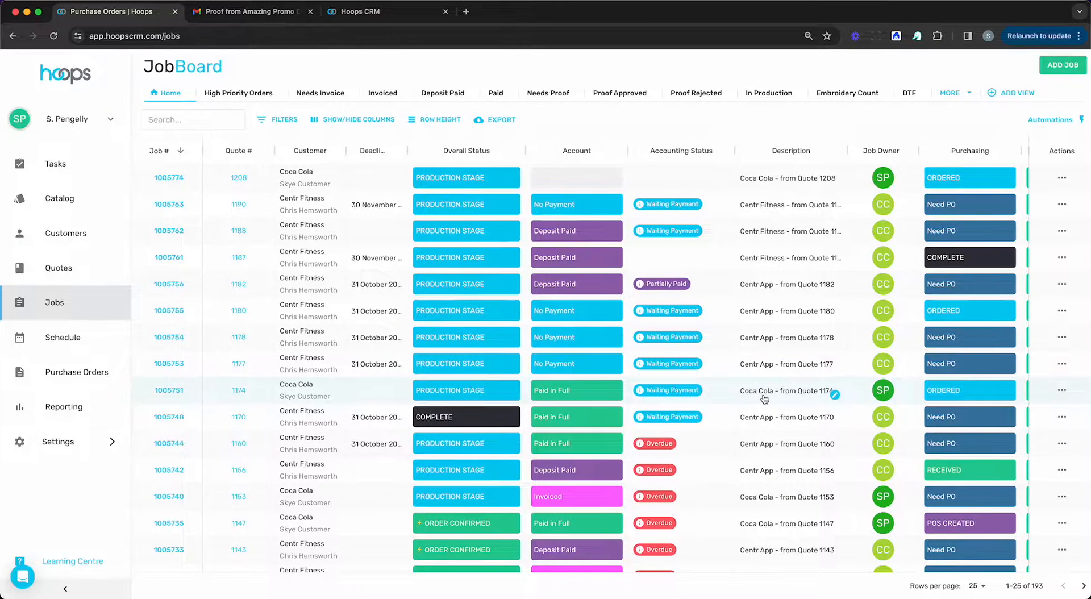
{"action": "scroll", "coordinate": [705, 387], "scroll_direction": "right", "scroll_amount": 2}
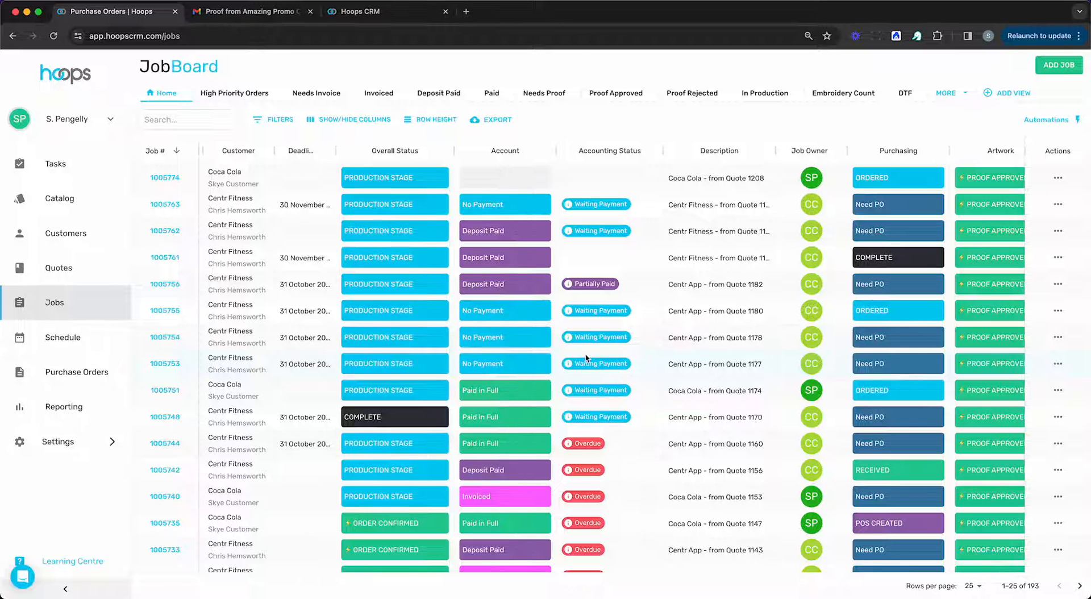
{"action": "scroll", "coordinate": [586, 358], "scroll_direction": "left", "scroll_amount": 2}
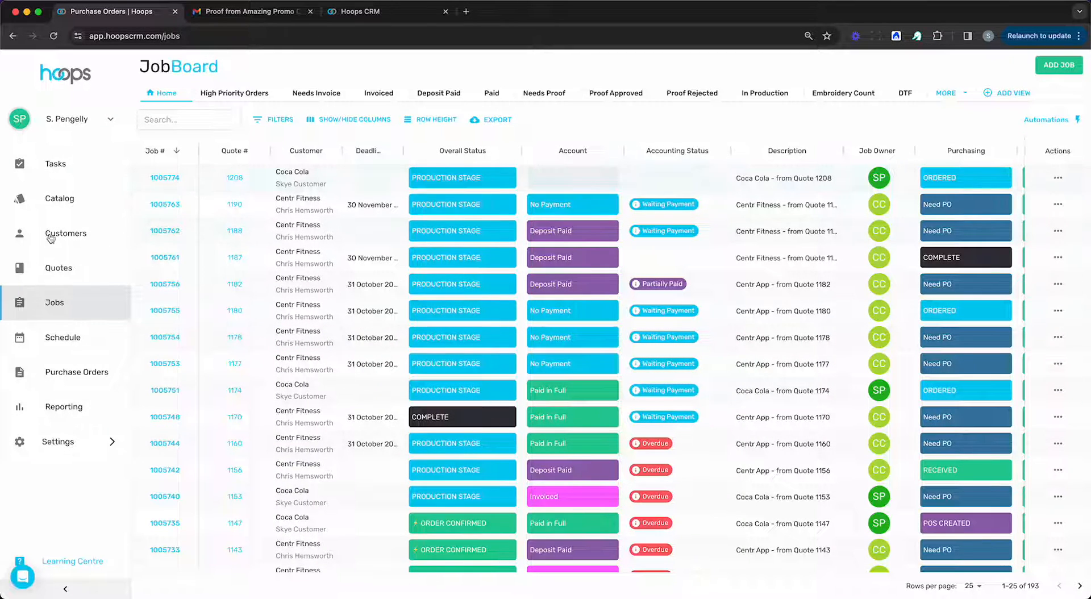
Start an invoice for the newest Coca Cola job, keep Sales as the STAPLE TEE line's account and check the available item types.
{"action": "left_click", "coordinate": [1057, 177]}
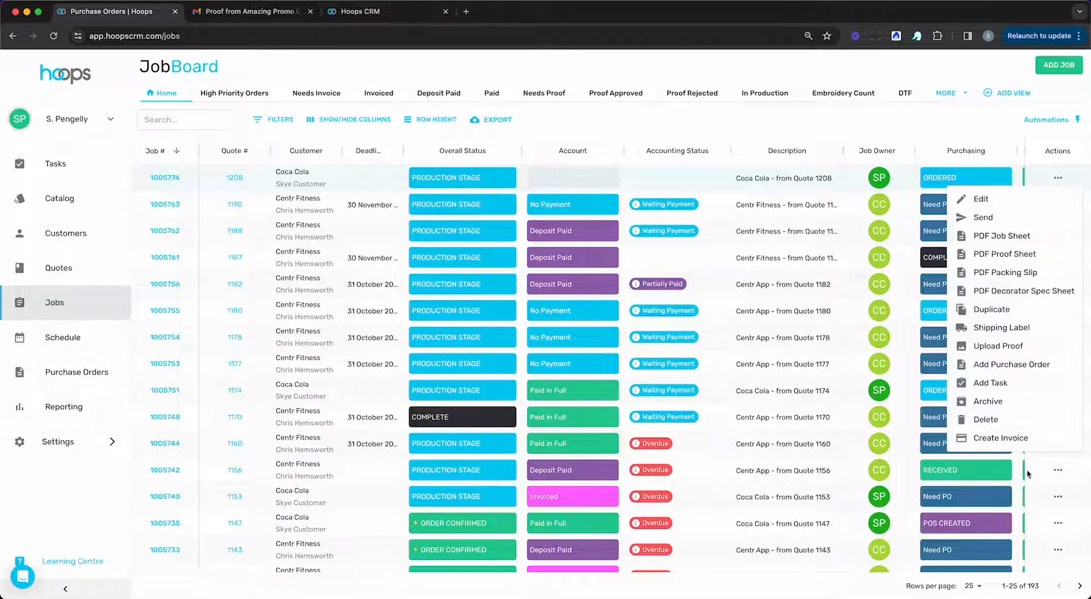
{"action": "left_click", "coordinate": [1014, 438]}
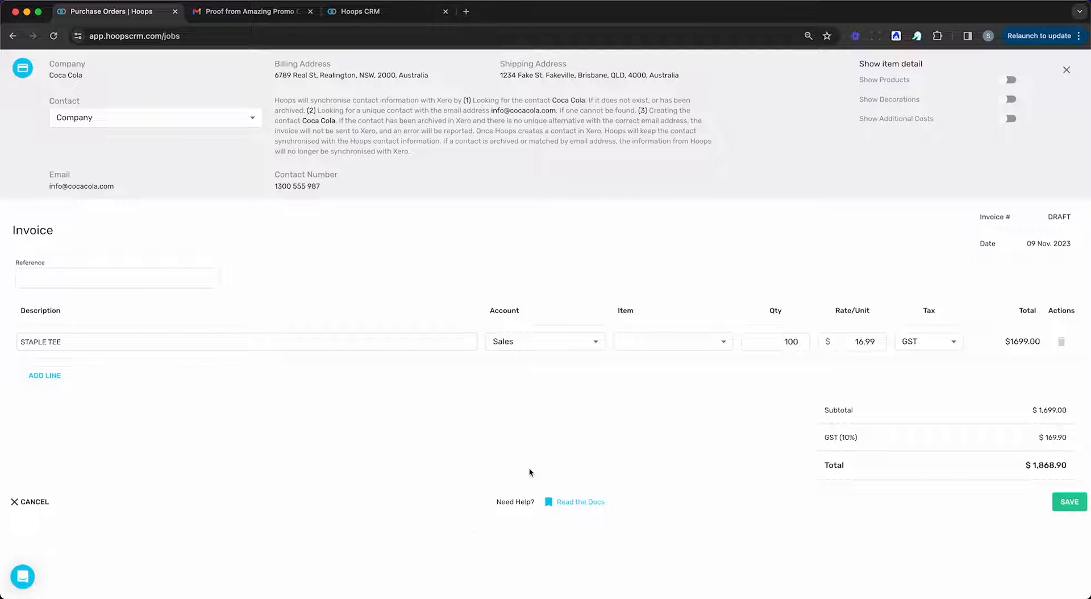
{"action": "left_click", "coordinate": [523, 340]}
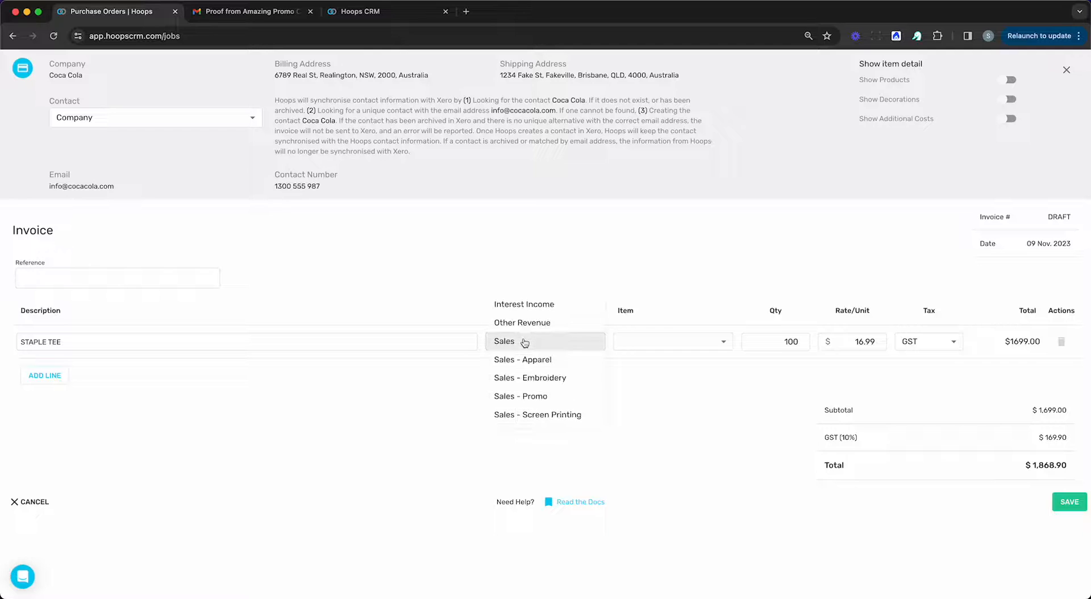
{"action": "left_click", "coordinate": [523, 341]}
{"action": "left_click", "coordinate": [699, 343]}
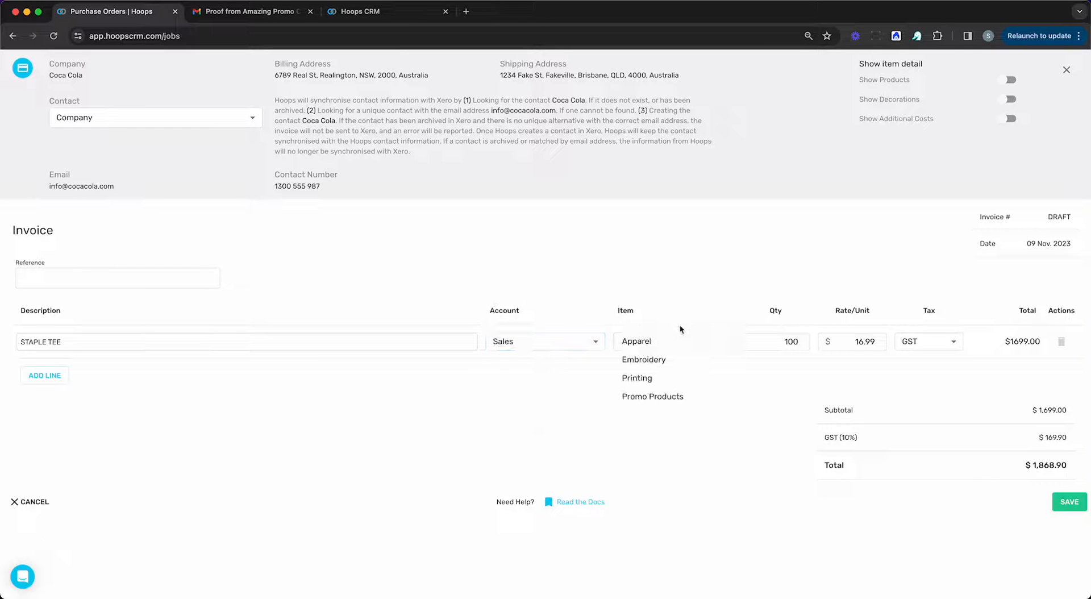
{"action": "left_click", "coordinate": [655, 300]}
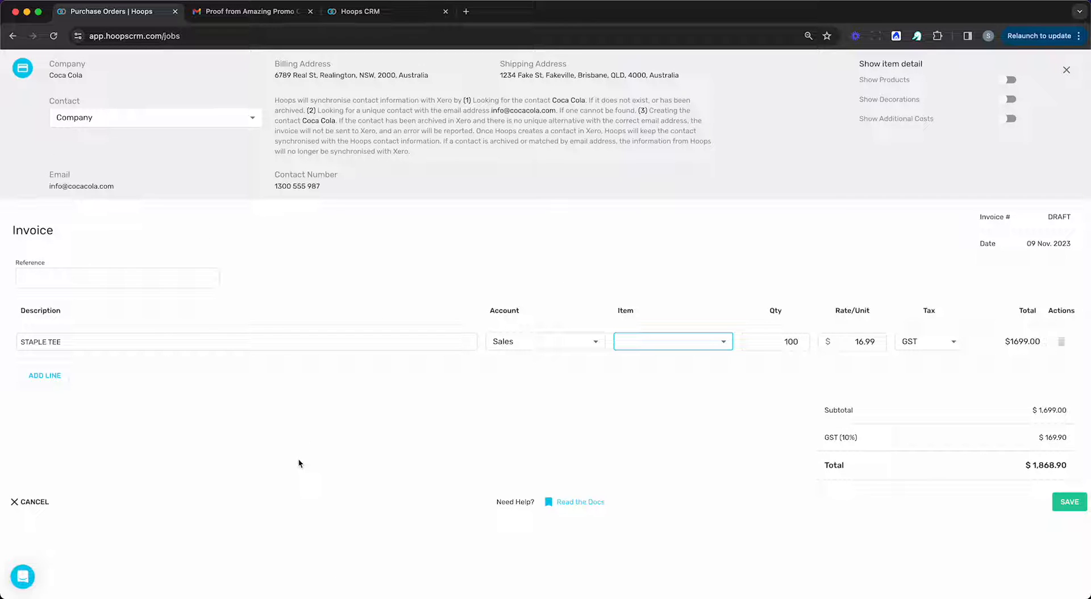
Try showing product, decoration and additional cost details on the invoice, turn them off again and save the invoice.
{"action": "left_click", "coordinate": [1009, 80]}
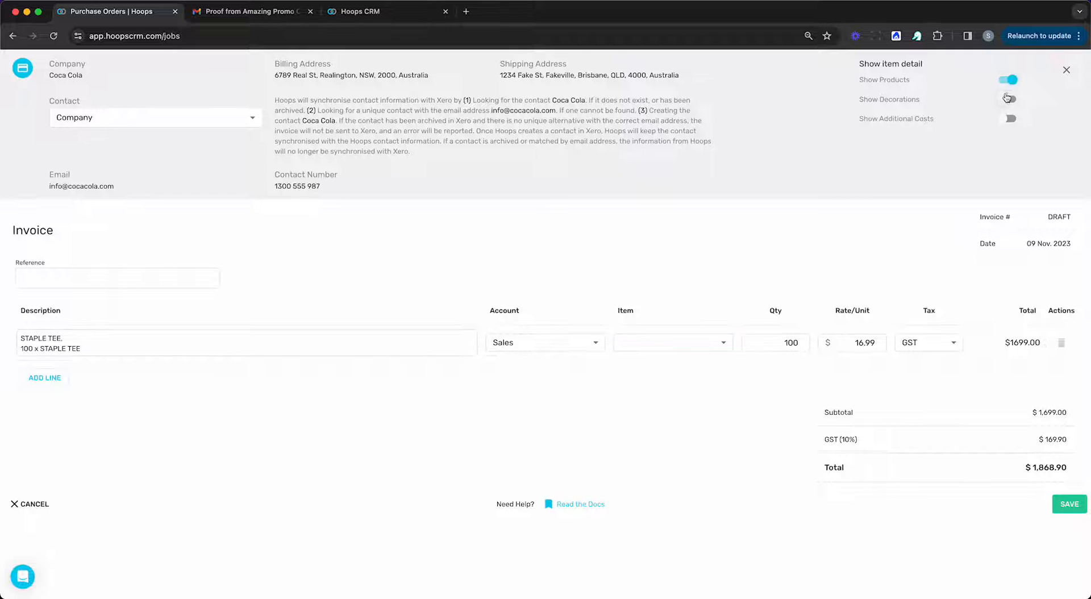
{"action": "left_click", "coordinate": [1009, 99]}
{"action": "left_click", "coordinate": [1009, 120]}
{"action": "left_click", "coordinate": [1010, 119]}
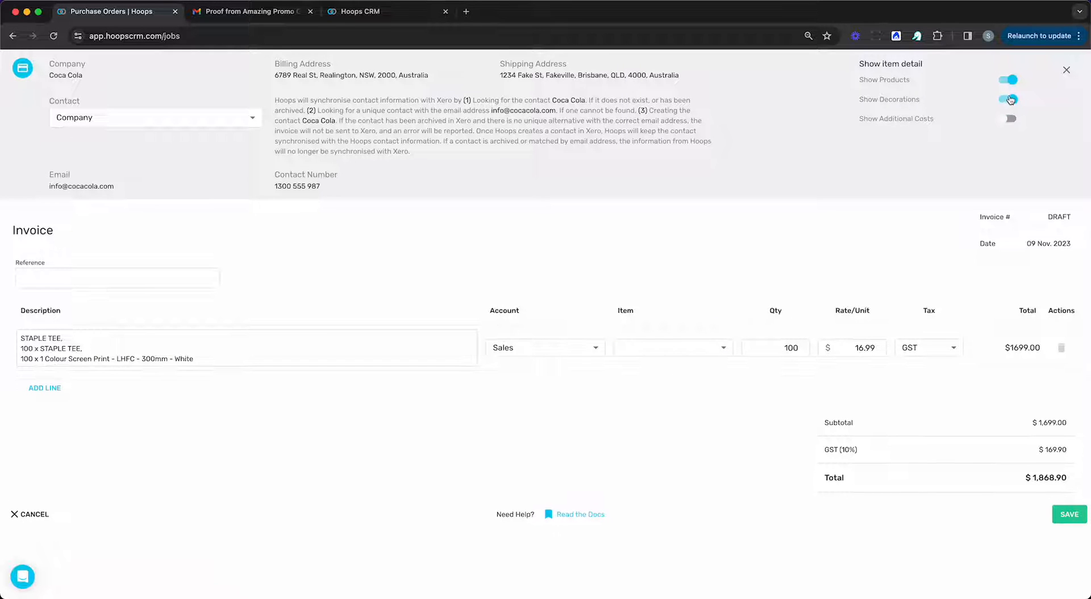
{"action": "left_click", "coordinate": [1010, 99]}
{"action": "left_click", "coordinate": [1010, 79]}
{"action": "left_click", "coordinate": [1068, 504]}
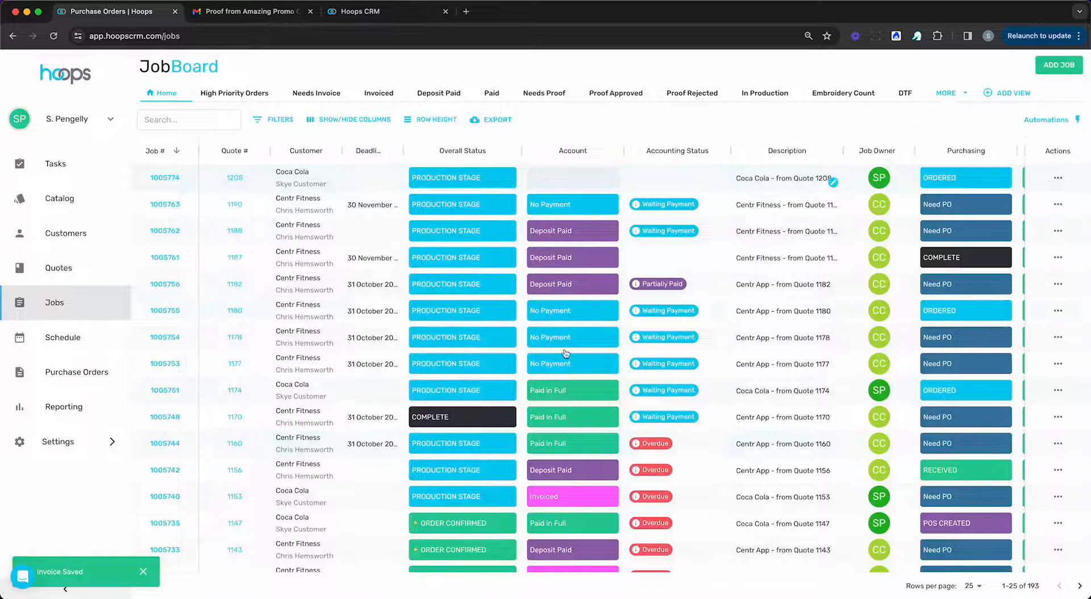
Reload the JobBoard and check the invoice details behind the newest Coca Cola job's accounting status.
{"action": "scroll", "coordinate": [667, 258], "scroll_direction": "right", "scroll_amount": 2}
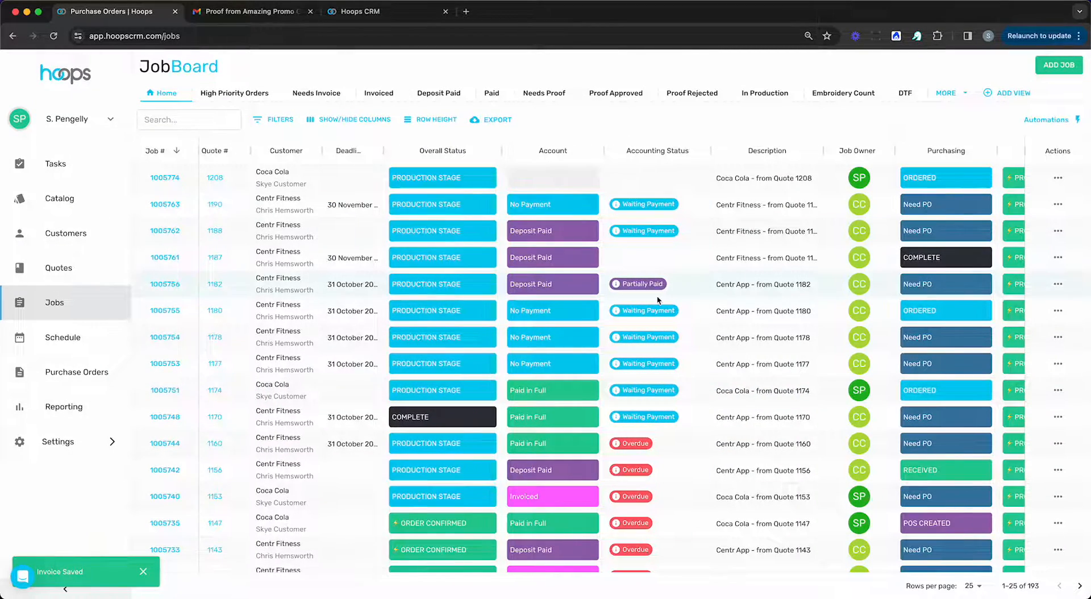
{"action": "key", "text": "super+r"}
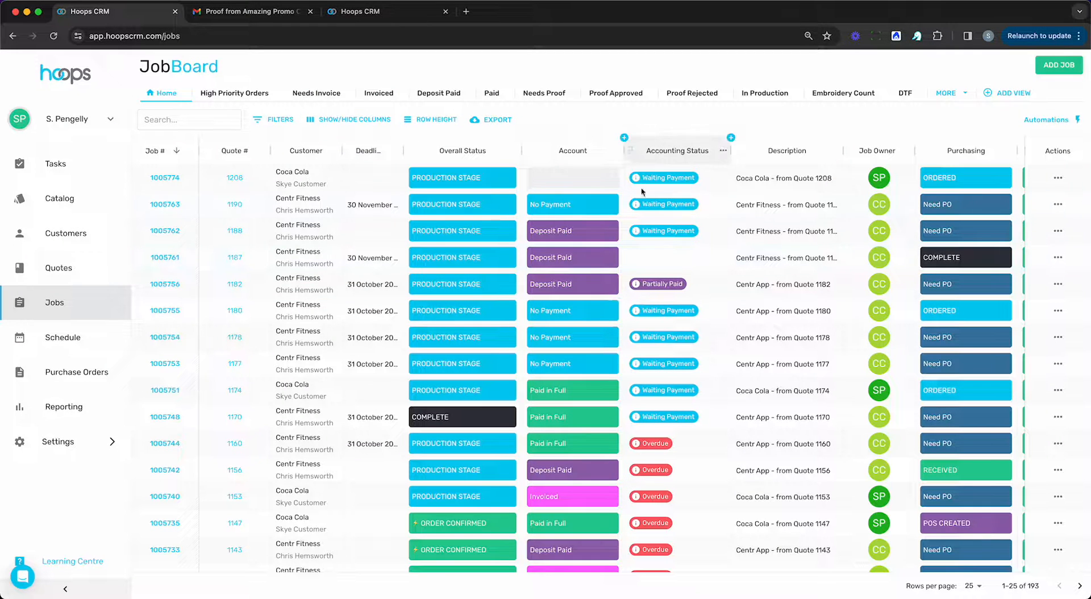
{"action": "mouse_move", "coordinate": [668, 184]}
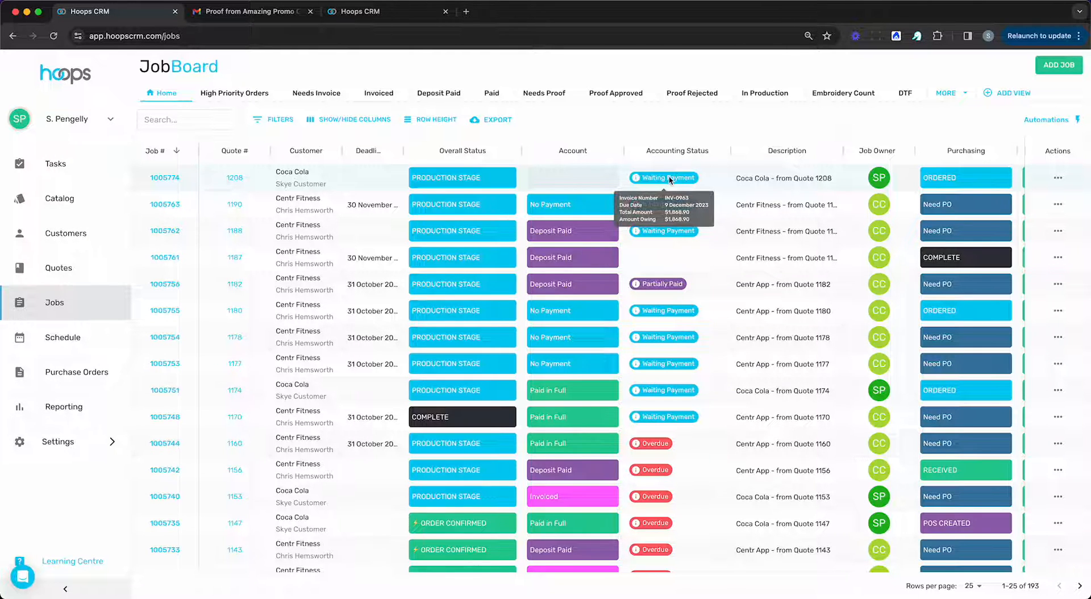
Check the invoice details behind the accounting statuses of other jobs, including the partially paid one.
{"action": "scroll", "coordinate": [668, 182], "scroll_direction": "down", "scroll_amount": 1}
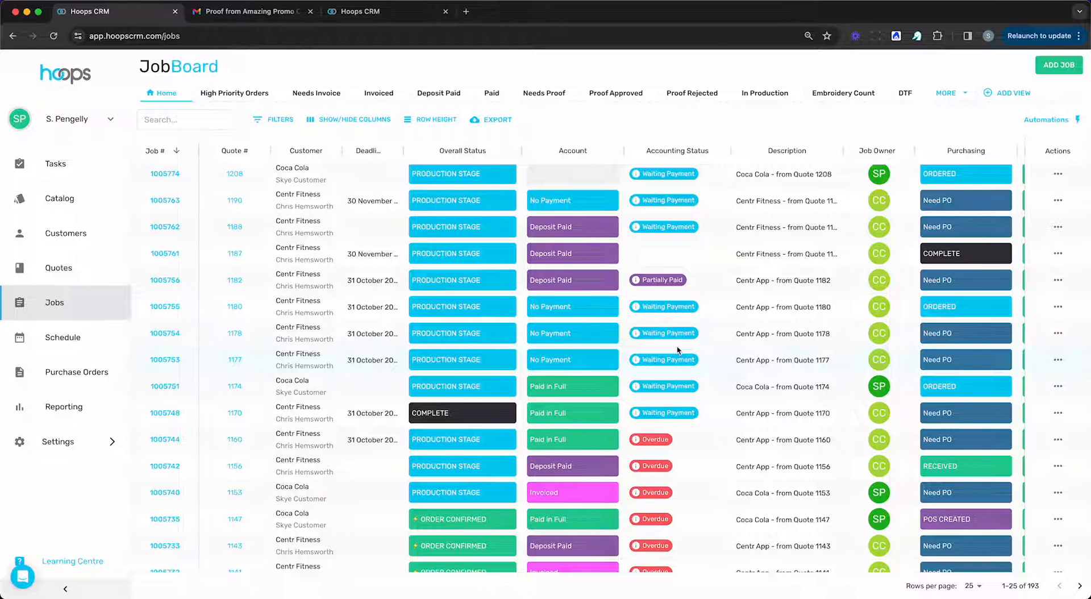
{"action": "mouse_move", "coordinate": [671, 285]}
{"action": "scroll", "coordinate": [659, 289], "scroll_direction": "down", "scroll_amount": 5}
{"action": "mouse_move", "coordinate": [645, 305]}
{"action": "scroll", "coordinate": [645, 307], "scroll_direction": "up", "scroll_amount": 5}
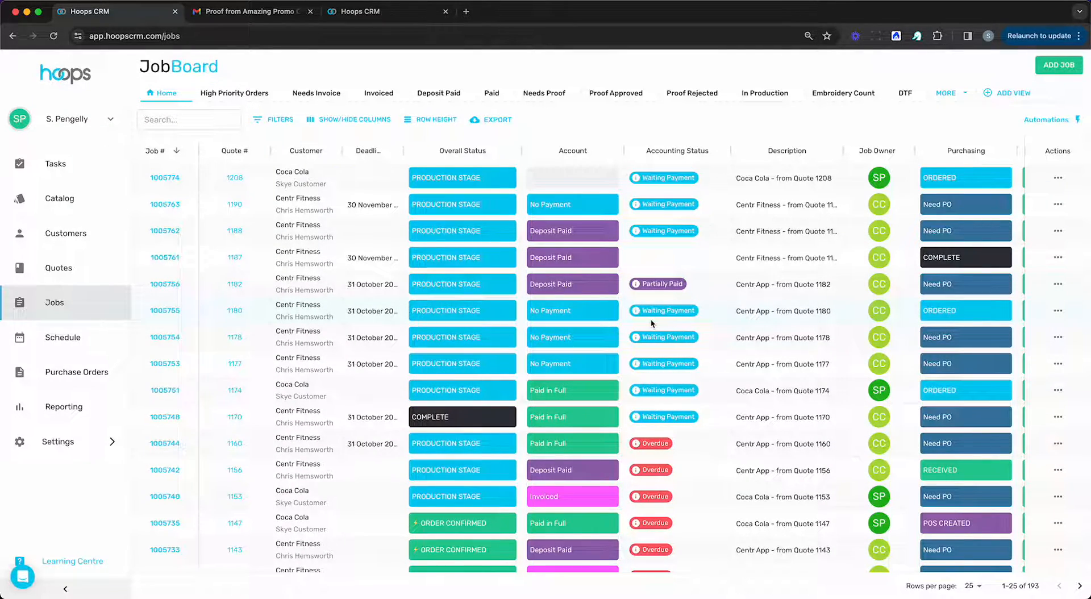
View the actions available for the newest Coca Cola job, including its invoice options, and dismiss them without choosing one.
{"action": "scroll", "coordinate": [651, 323], "scroll_direction": "right", "scroll_amount": 2}
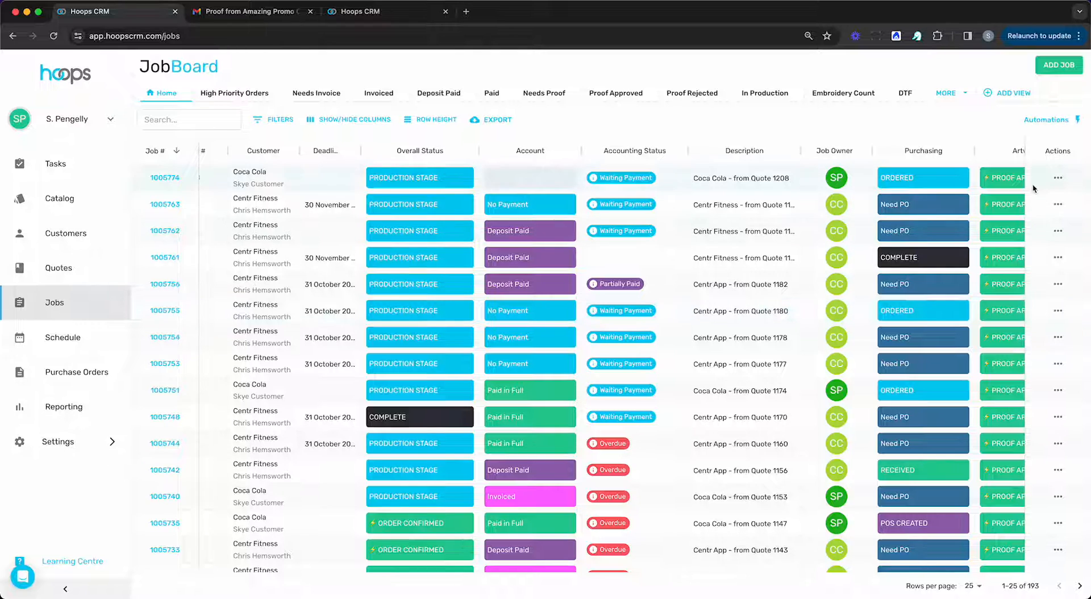
{"action": "left_click", "coordinate": [1052, 178]}
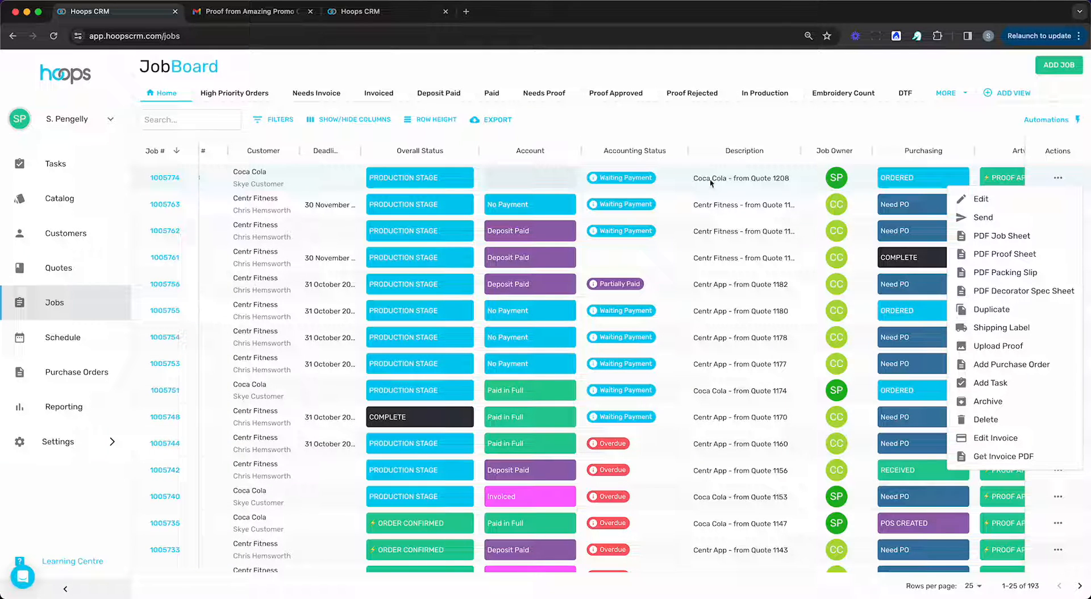
{"action": "left_click", "coordinate": [697, 120]}
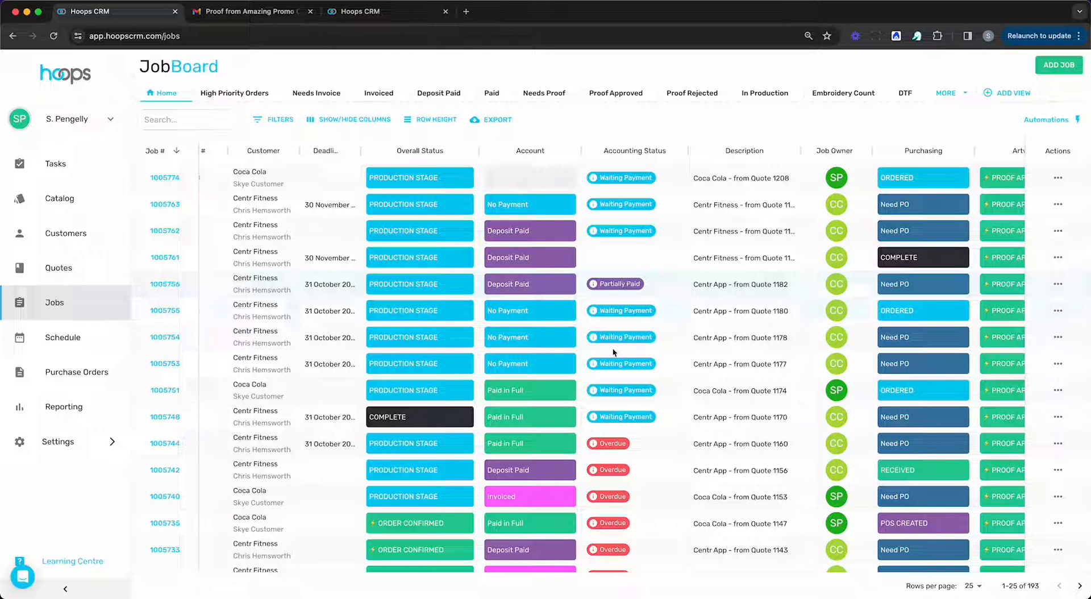
View the support chat's messaging and help article options.
{"action": "mouse_move", "coordinate": [618, 366]}
{"action": "left_click", "coordinate": [25, 574]}
{"action": "left_click", "coordinate": [25, 574]}
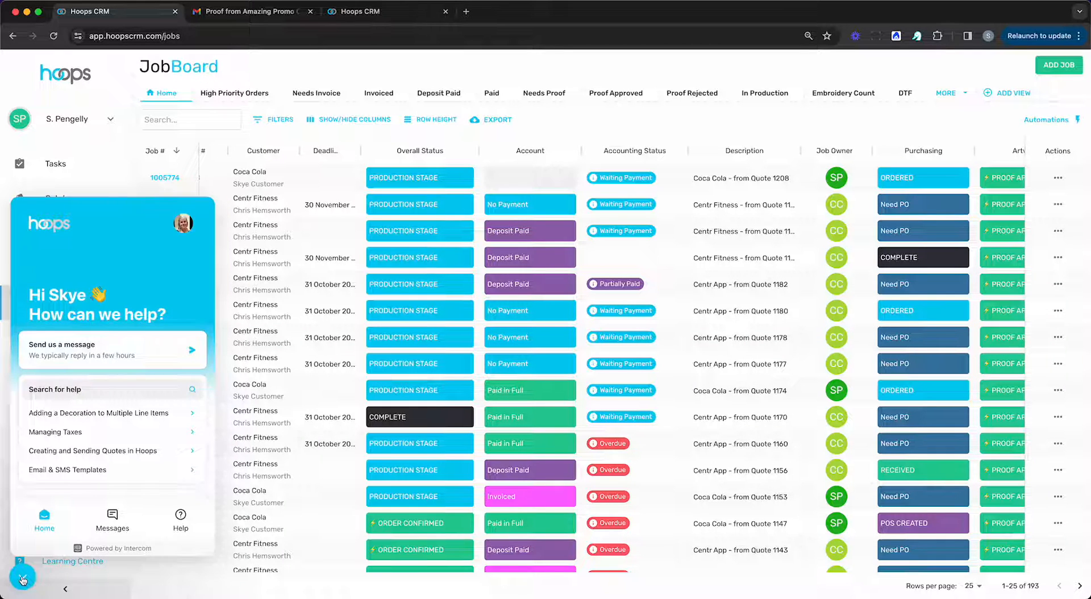